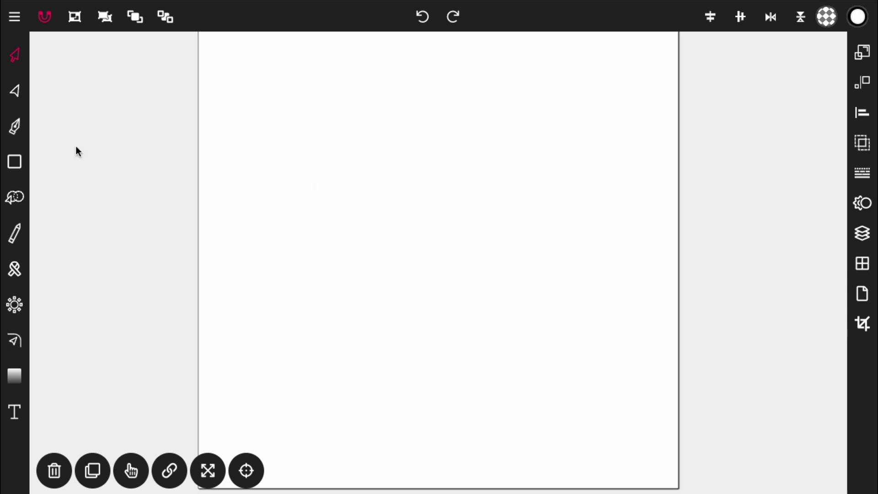
Step: With the Pen tool, zoom out to the full page and place the bolt's first point at top right
click(14, 130)
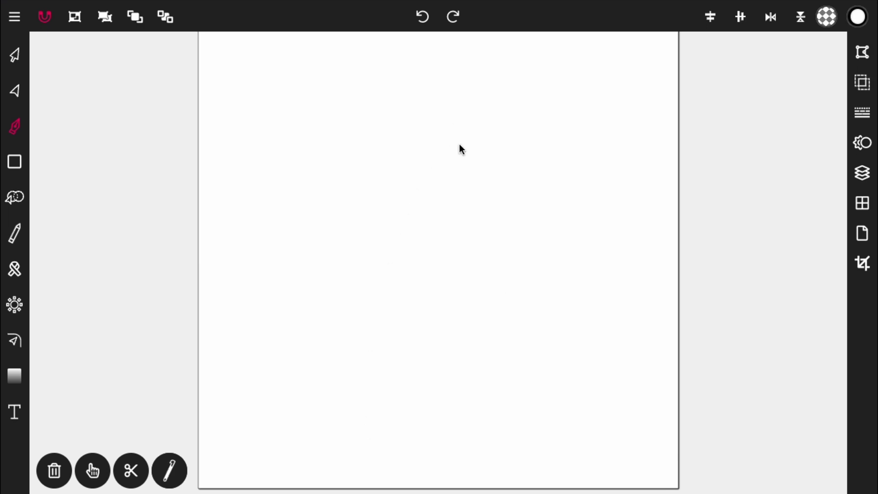
scroll(459, 144, down, 2)
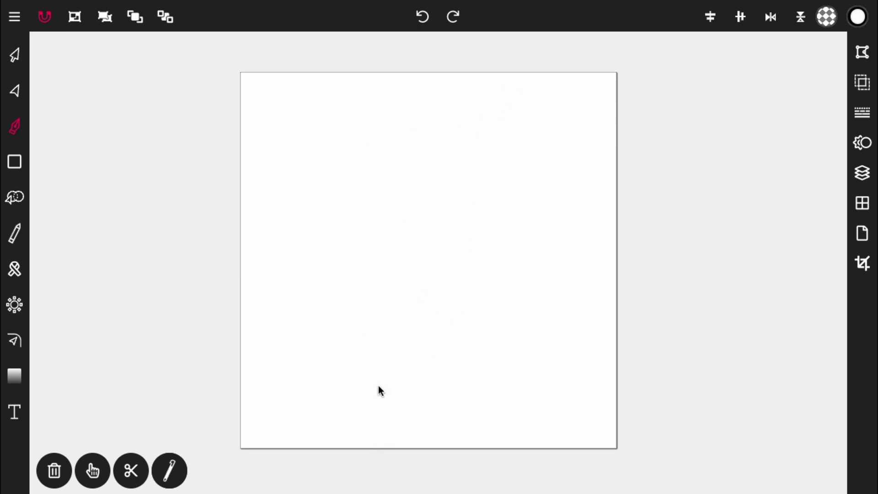
click(518, 93)
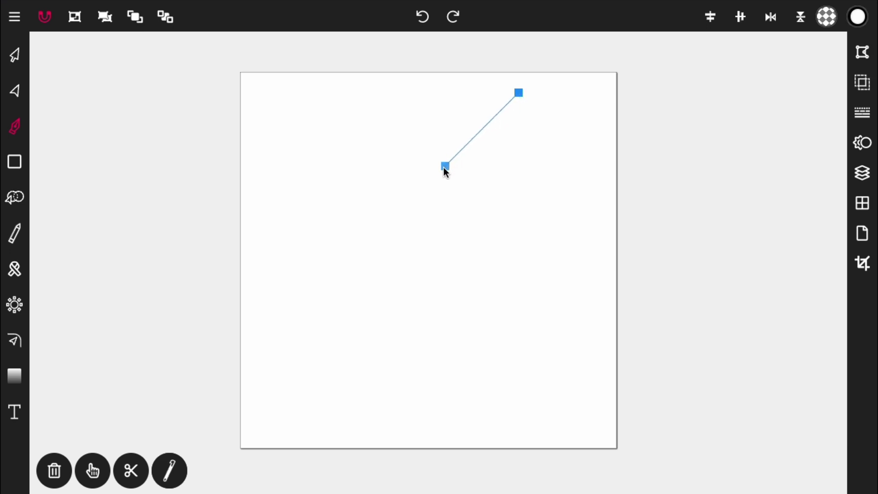
Step: Continue the zigzag through two rightward jogs down to a bottom-left tip and finish the path
click(405, 206)
mouse_move(403, 207)
mouse_down()
mouse_move(389, 205)
mouse_move(391, 219)
mouse_move(409, 202)
mouse_up()
click(414, 196)
drag(416, 196, 484, 193)
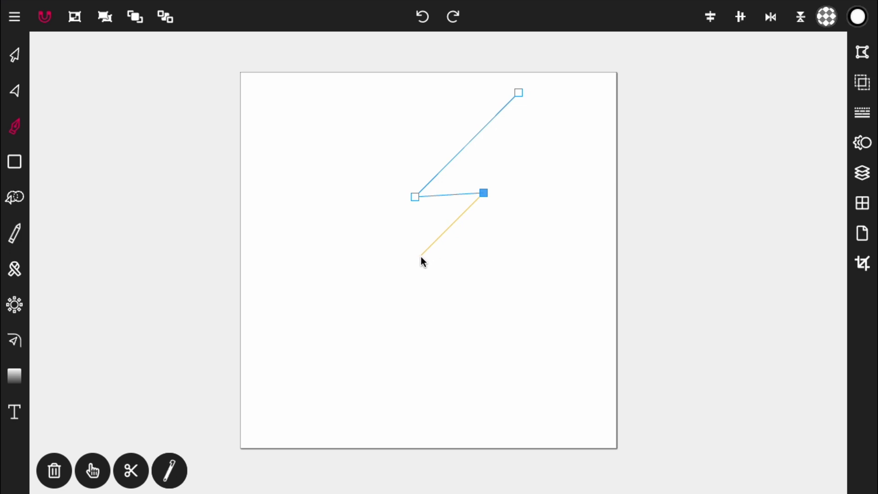
click(382, 293)
click(474, 293)
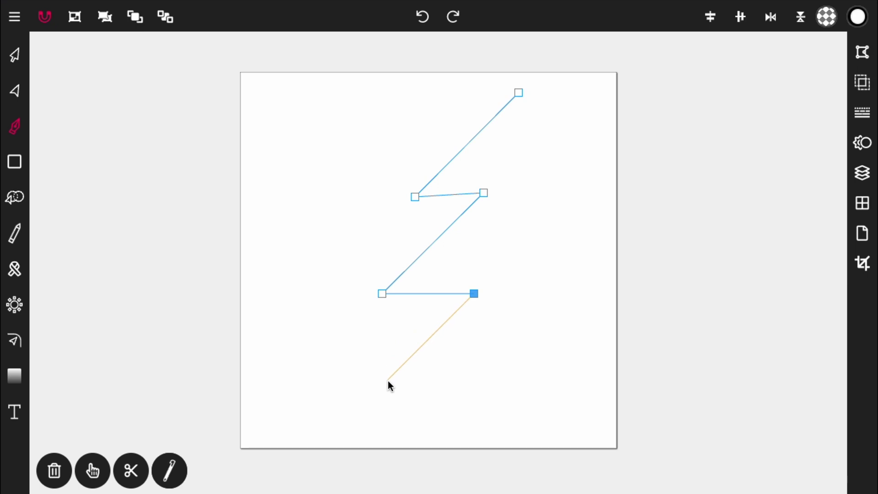
click(341, 427)
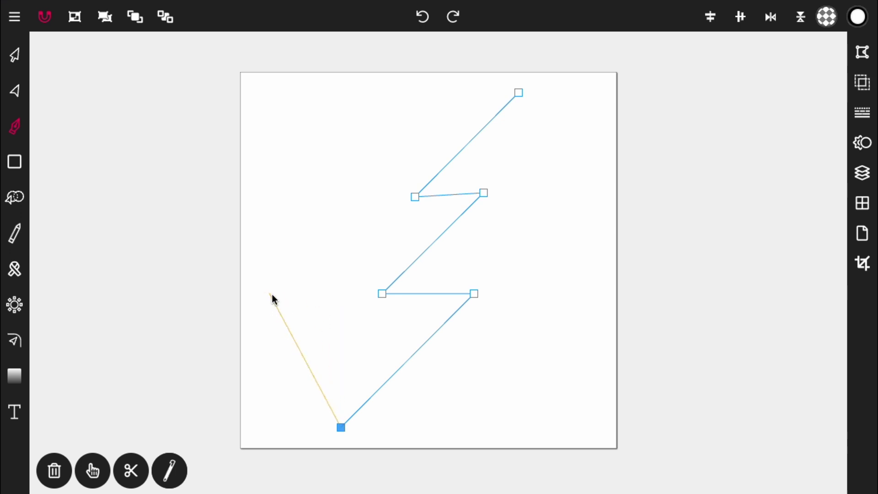
click(15, 54)
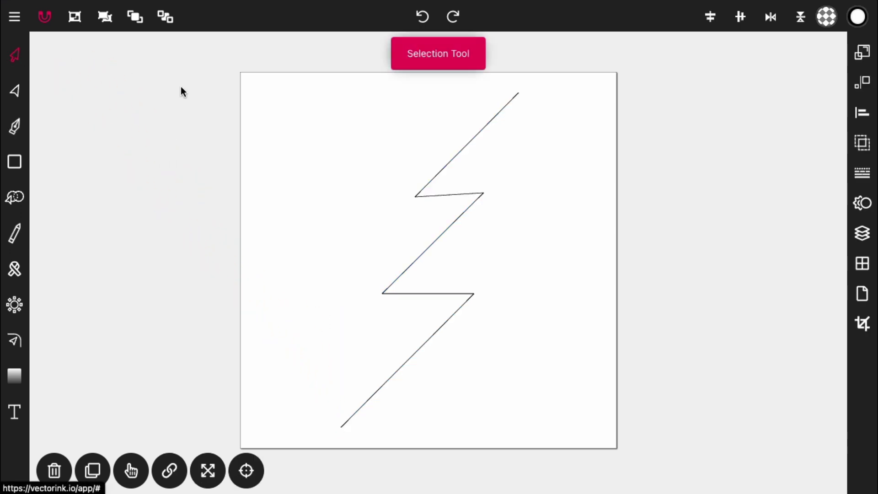
Step: Widen the zigzag's top, middle and lower sections with the Ribbon tool into a tapered black bolt
click(434, 242)
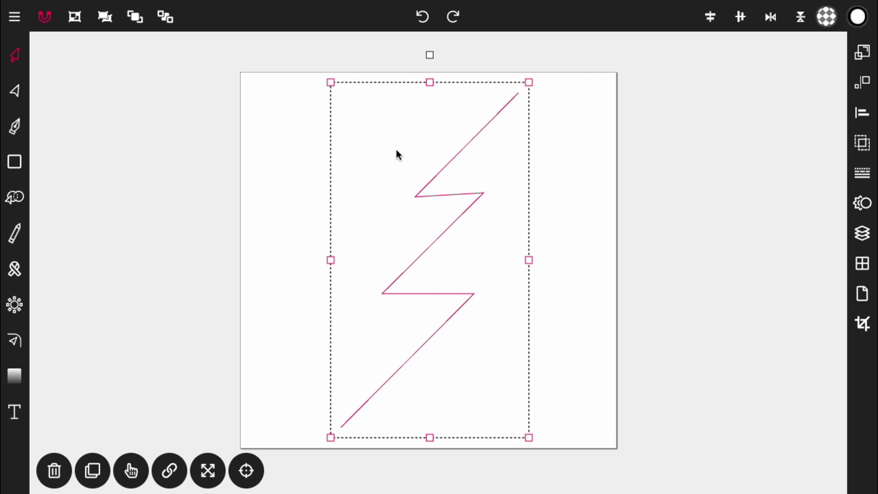
click(11, 274)
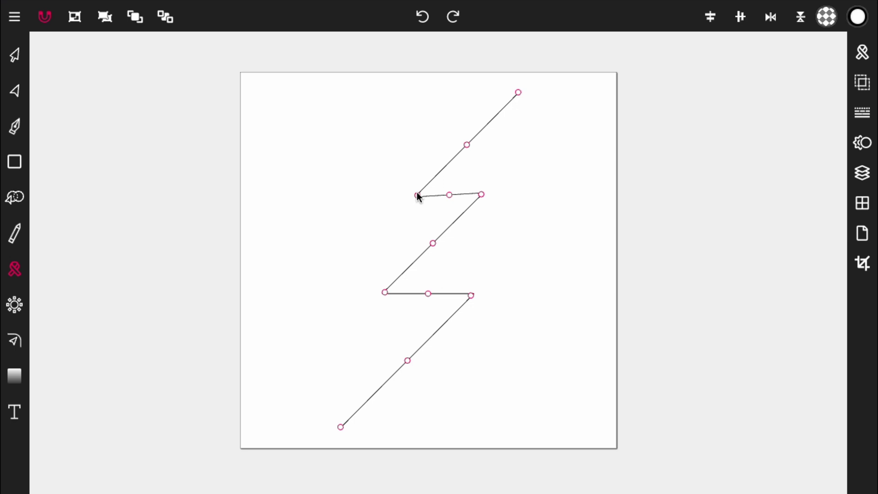
mouse_move(418, 194)
mouse_down()
mouse_move(454, 175)
mouse_move(486, 175)
mouse_up()
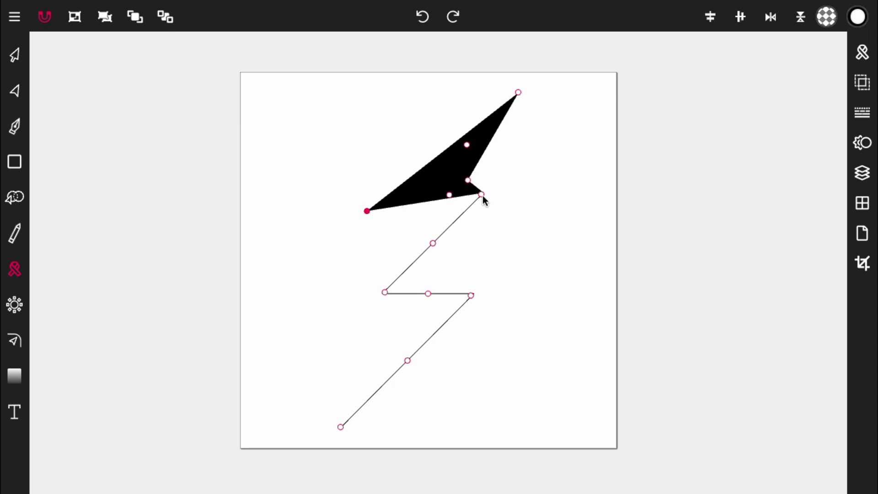
drag(483, 194, 557, 176)
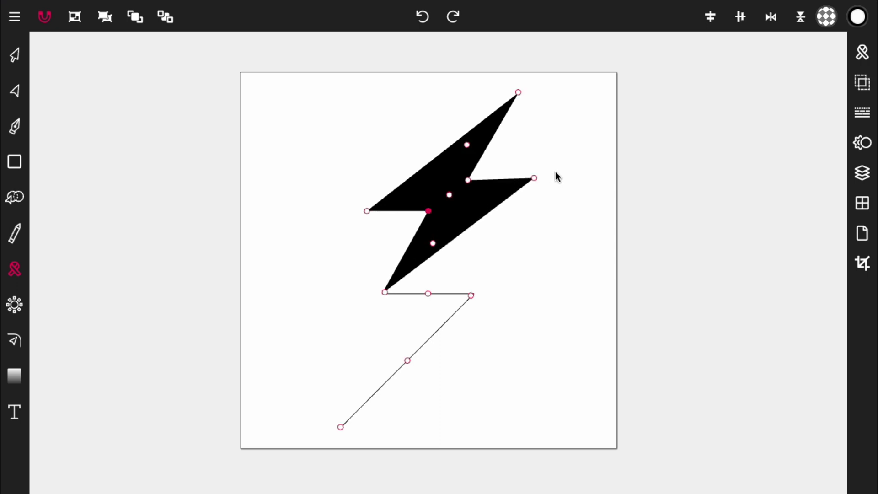
drag(384, 292, 542, 270)
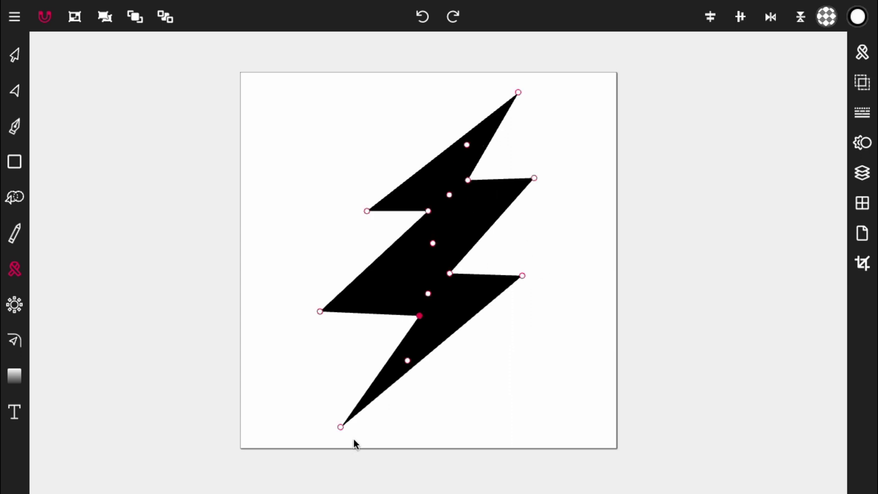
click(14, 55)
click(136, 132)
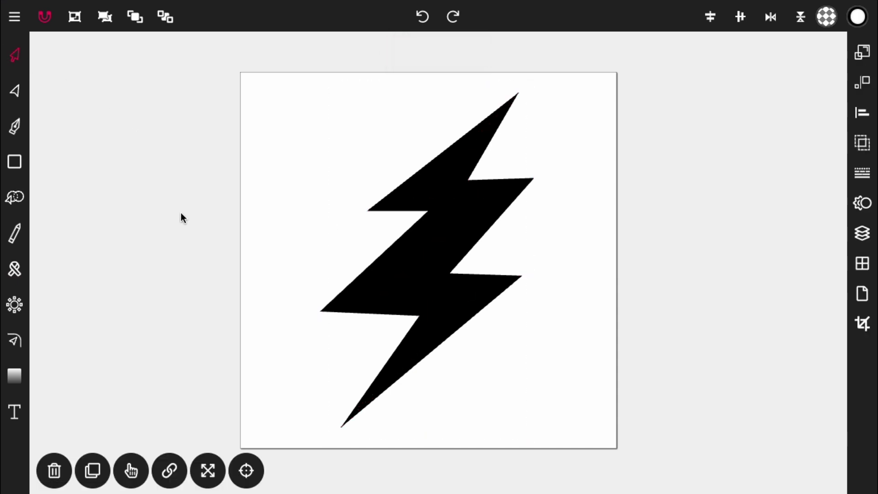
Step: Load the yellow-orange-red palette from the Fill Color library
click(515, 179)
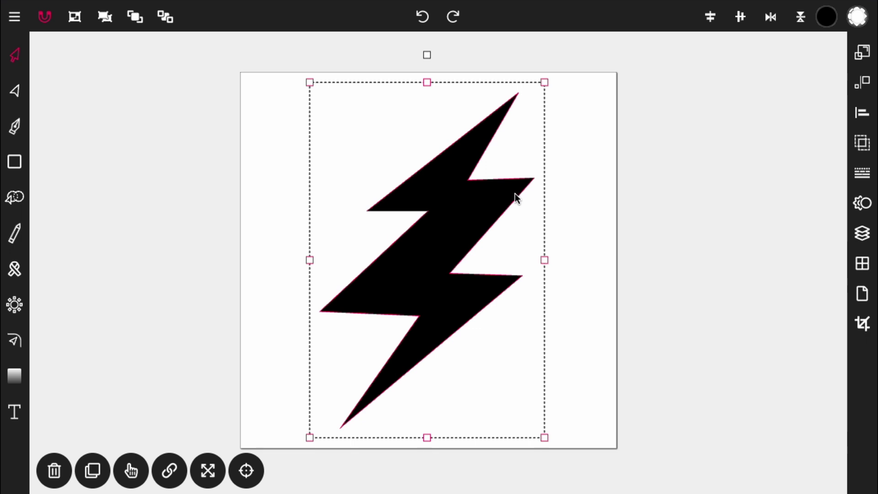
click(826, 22)
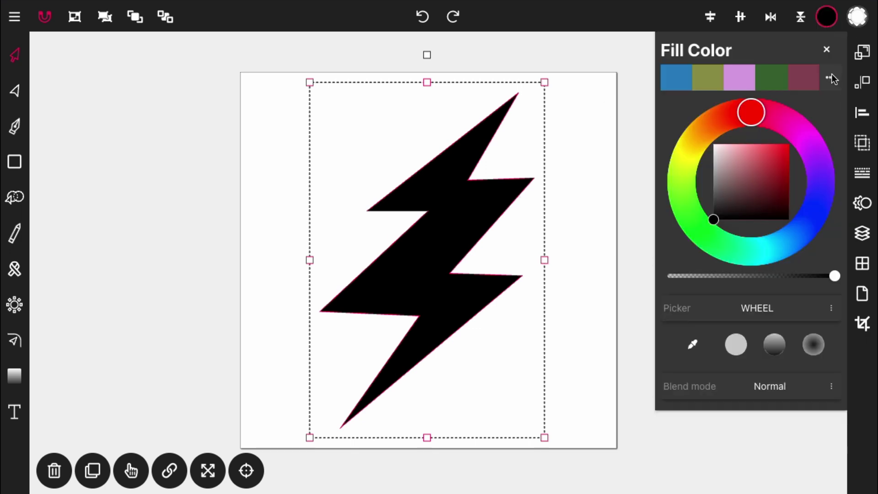
click(831, 77)
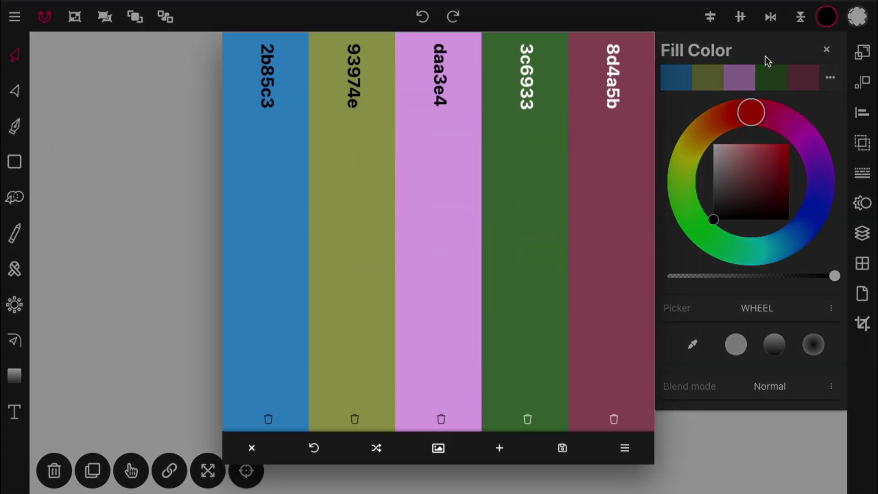
click(624, 447)
scroll(509, 350, down, 10)
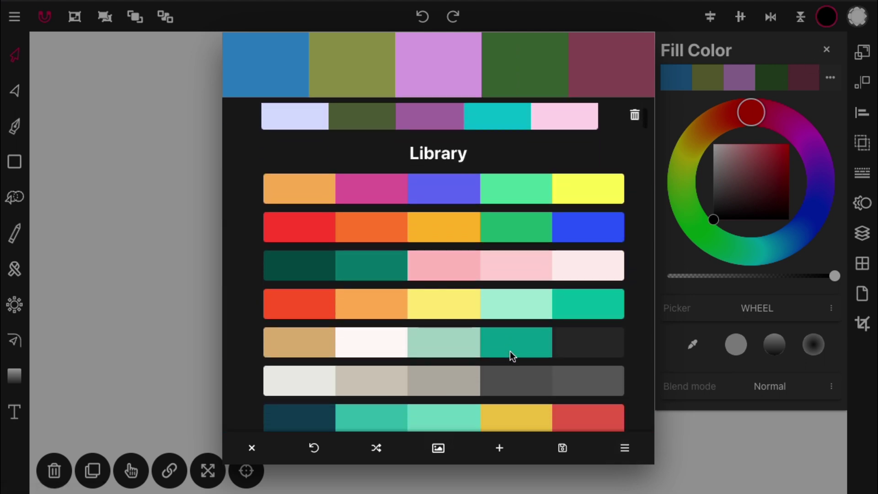
scroll(509, 350, down, 2)
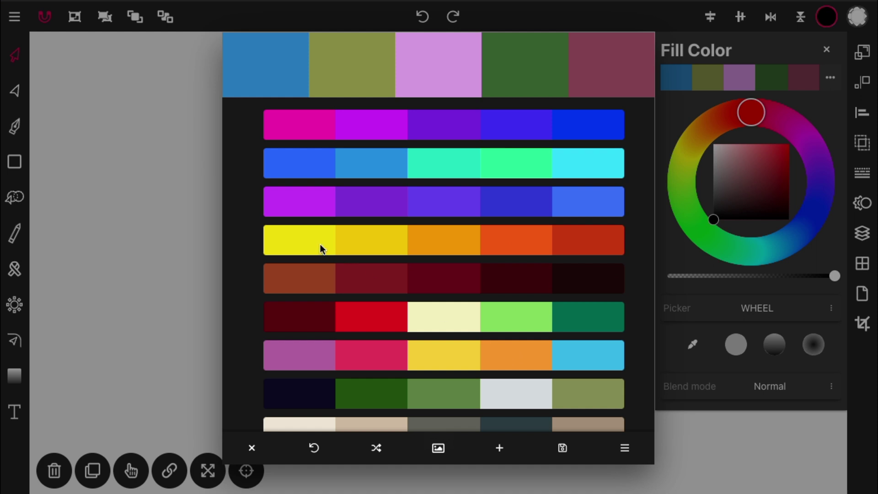
click(411, 241)
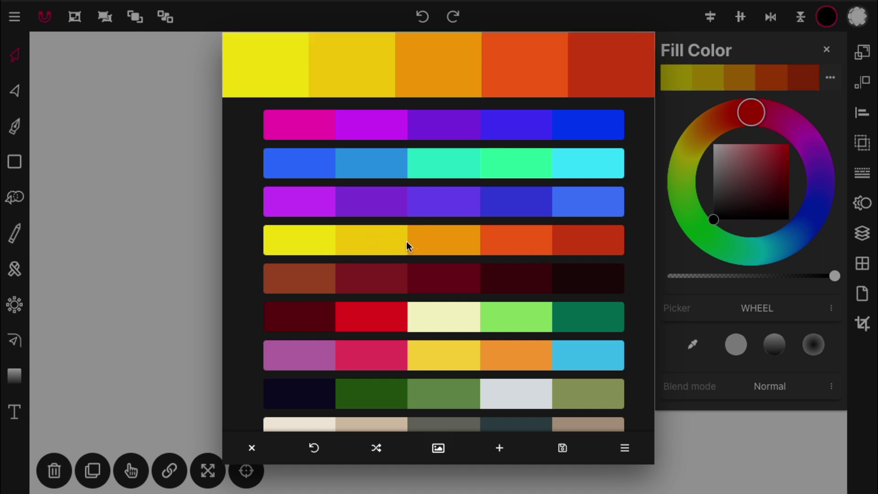
click(720, 165)
Step: Fill the bolt with the palette's yellow and send it behind the zigzag line
click(573, 170)
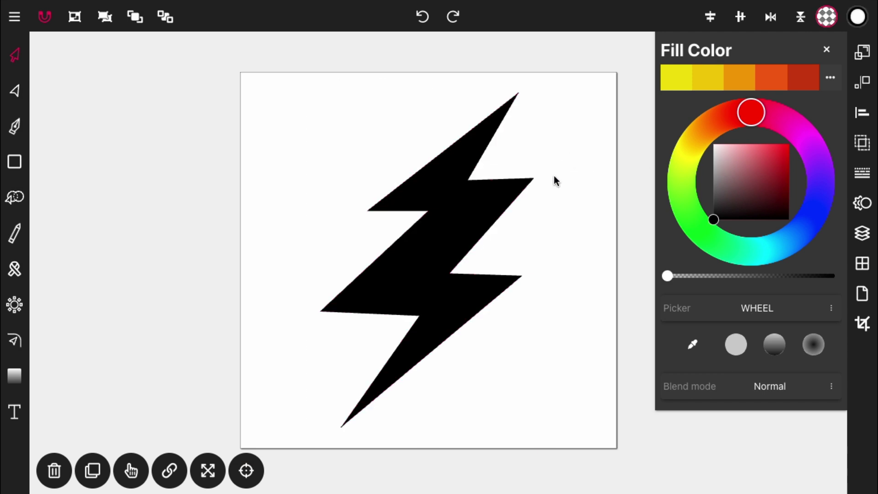
click(472, 134)
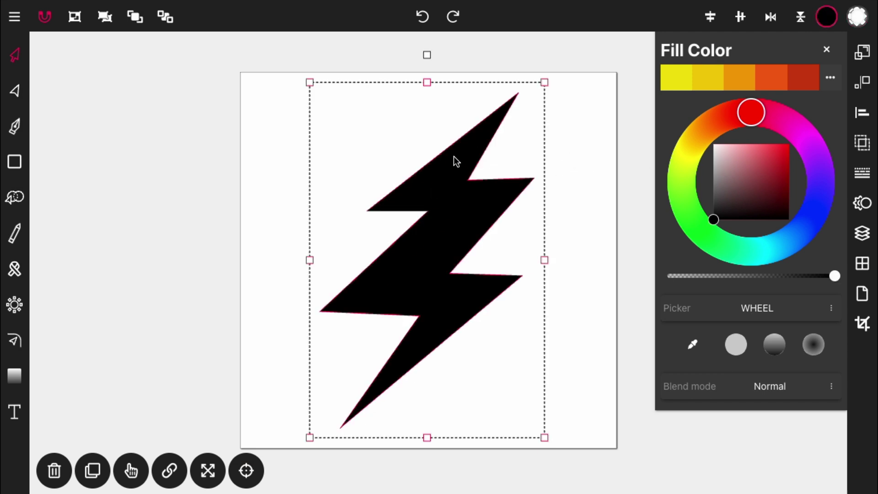
click(679, 79)
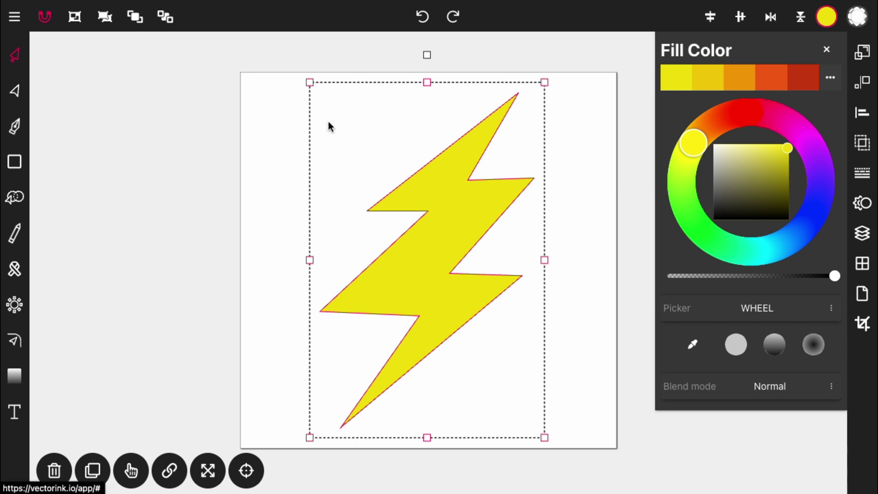
click(165, 17)
click(429, 110)
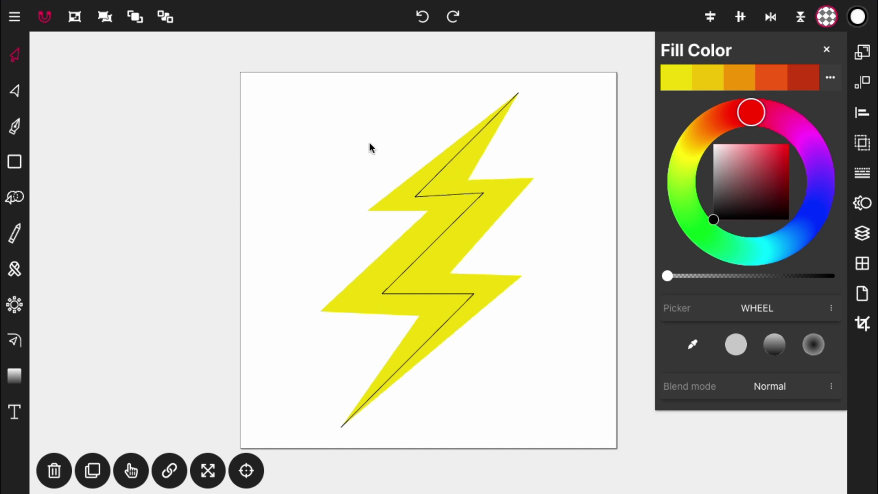
Step: Choose the Line tool from the Rectangle tool's shape flyout
click(21, 165)
click(21, 166)
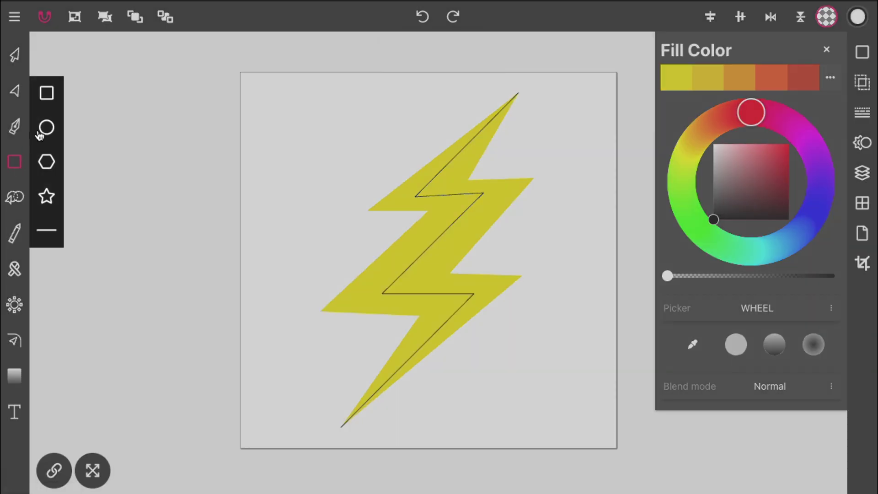
click(46, 230)
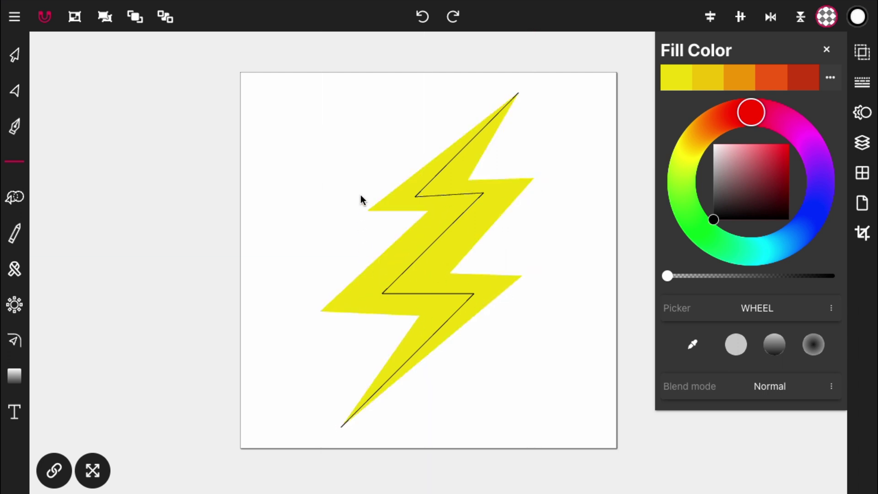
Step: Draw four diagonal cutting lines across the bolt's corners, then marquee-select the bolt and lines
drag(349, 217, 497, 171)
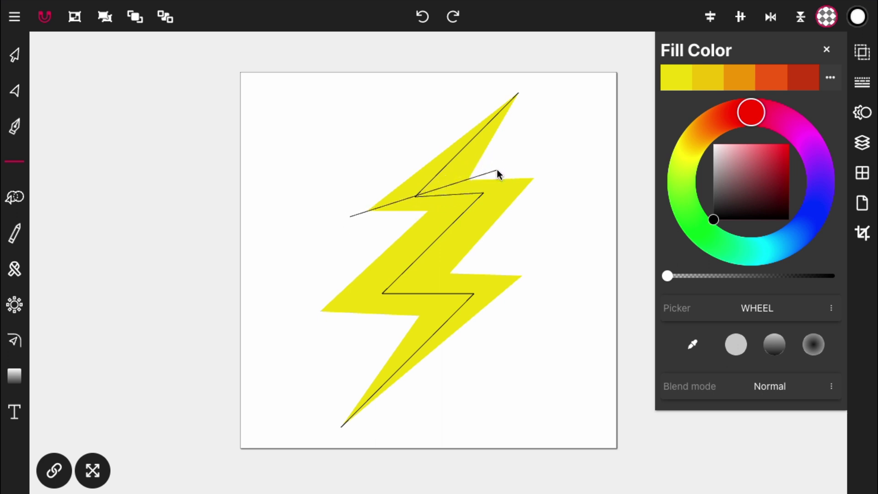
drag(407, 217, 564, 167)
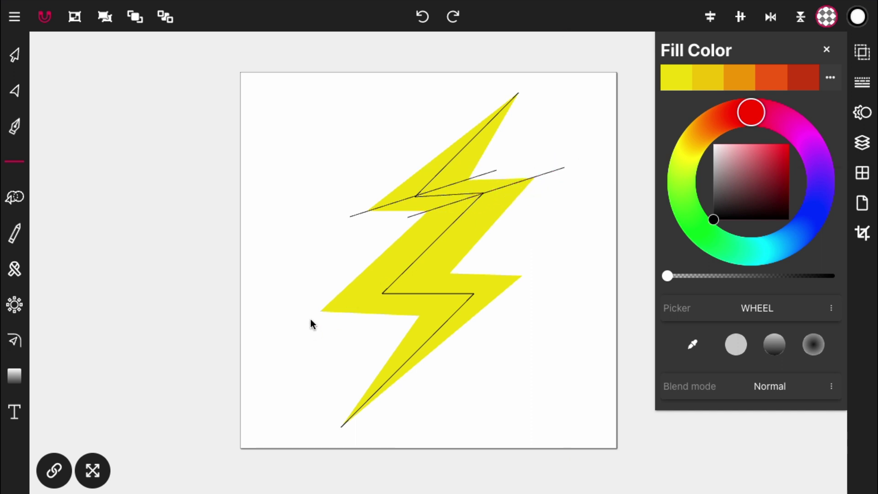
drag(313, 316, 513, 253)
drag(398, 325, 560, 260)
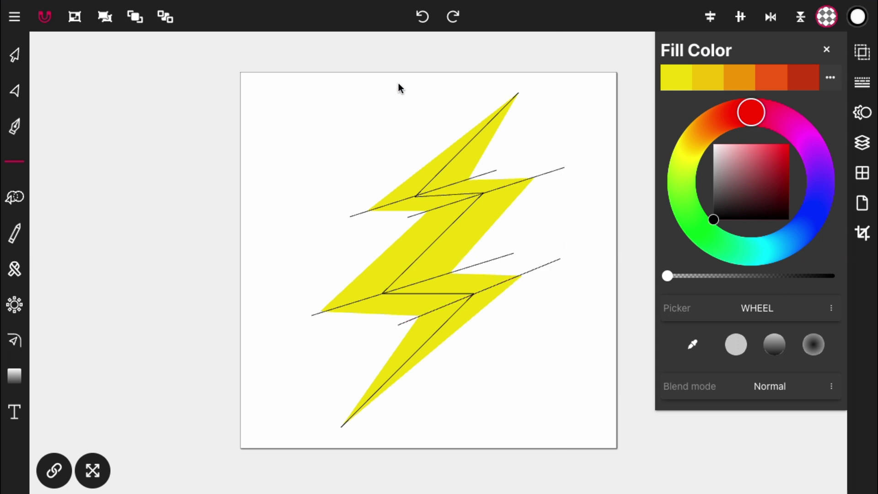
click(15, 55)
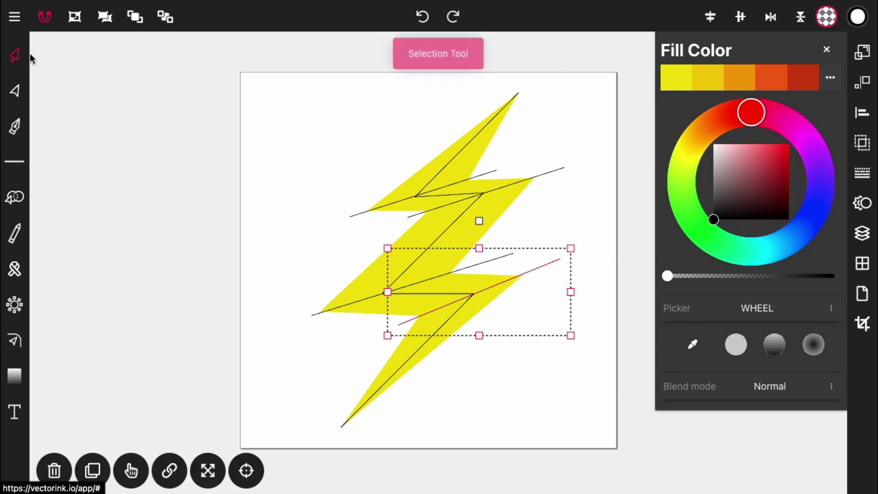
drag(255, 56, 614, 441)
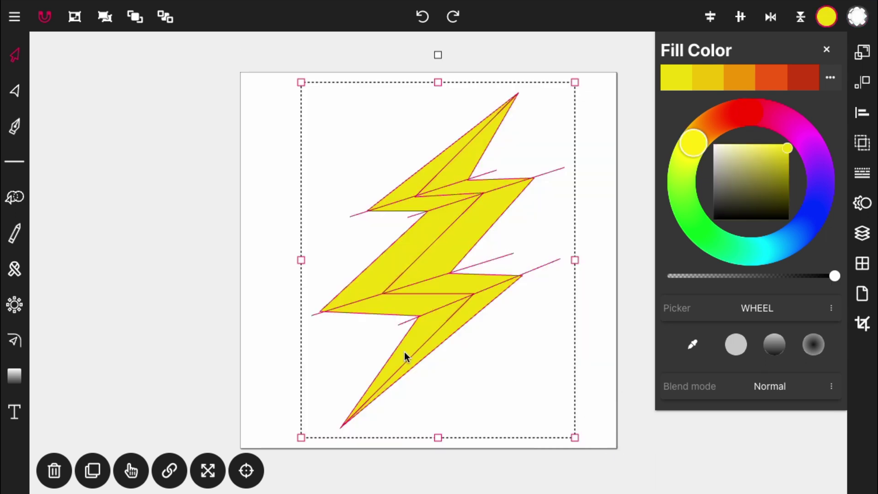
Step: With the Path Builder Tool, fill the top, right and left bands golden yellow
click(13, 199)
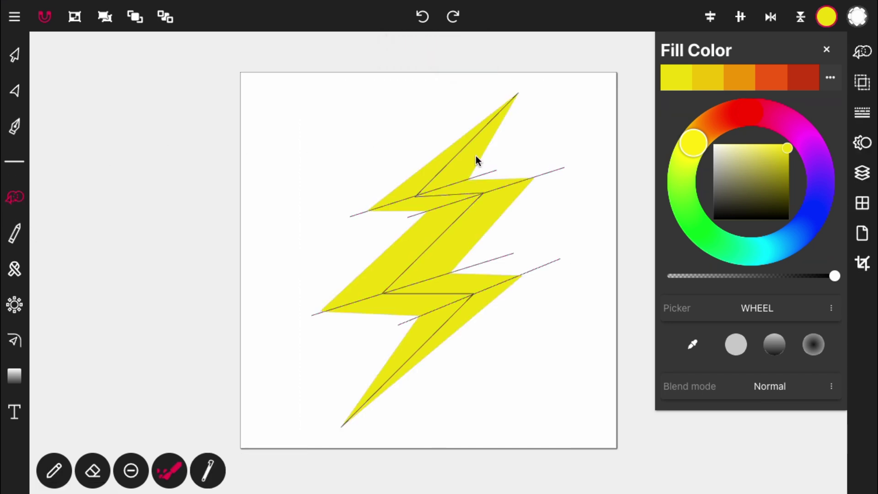
click(706, 76)
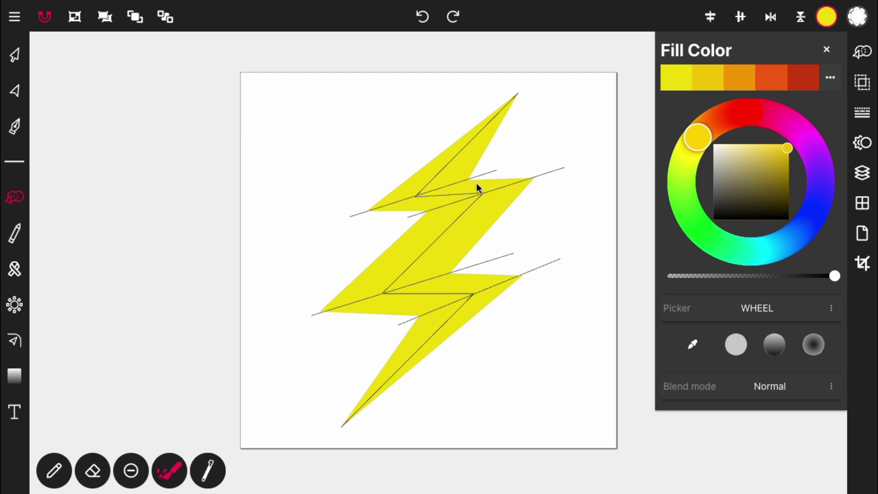
click(467, 159)
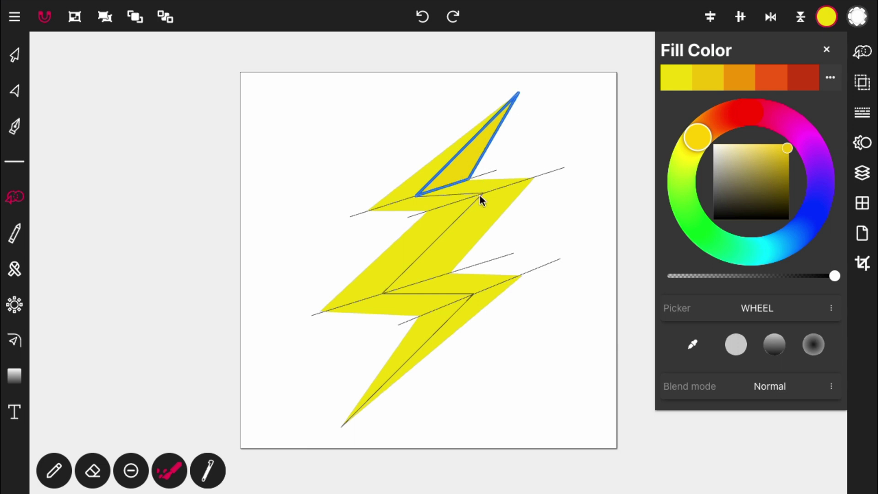
drag(490, 204, 441, 263)
drag(478, 302, 478, 305)
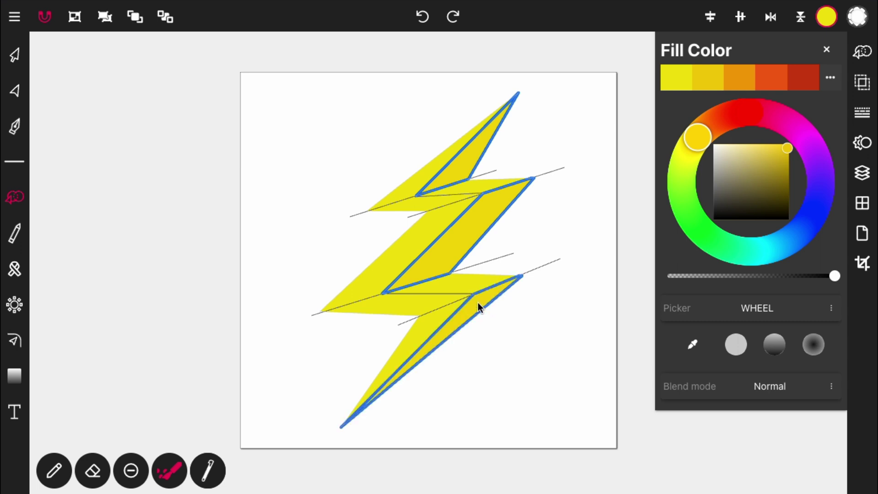
drag(400, 302, 416, 306)
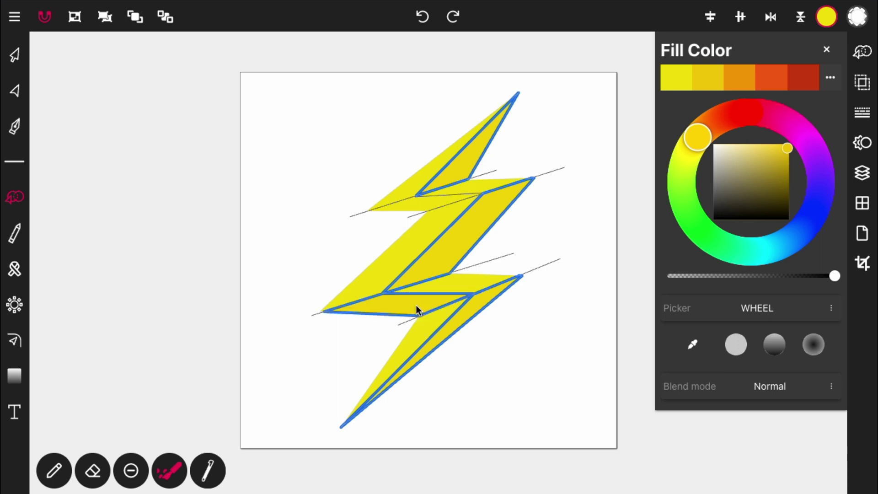
drag(414, 206, 413, 207)
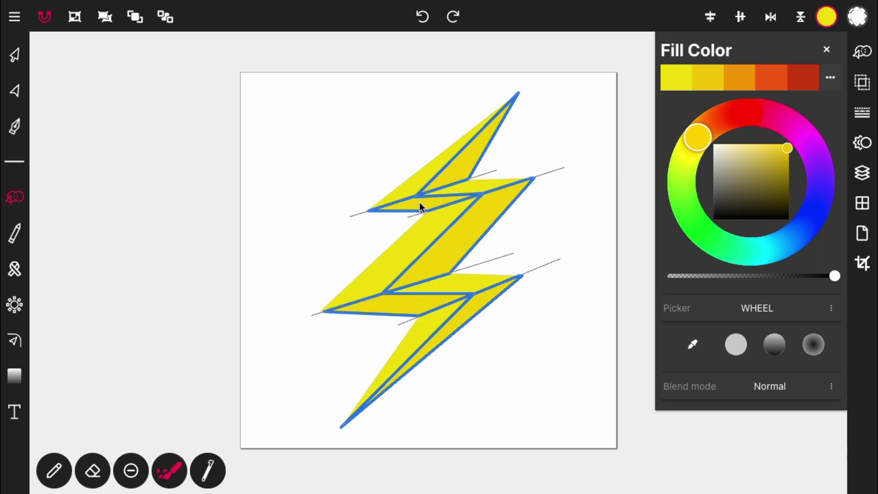
Step: Fill the upper and lower zigzag bands orange
click(736, 79)
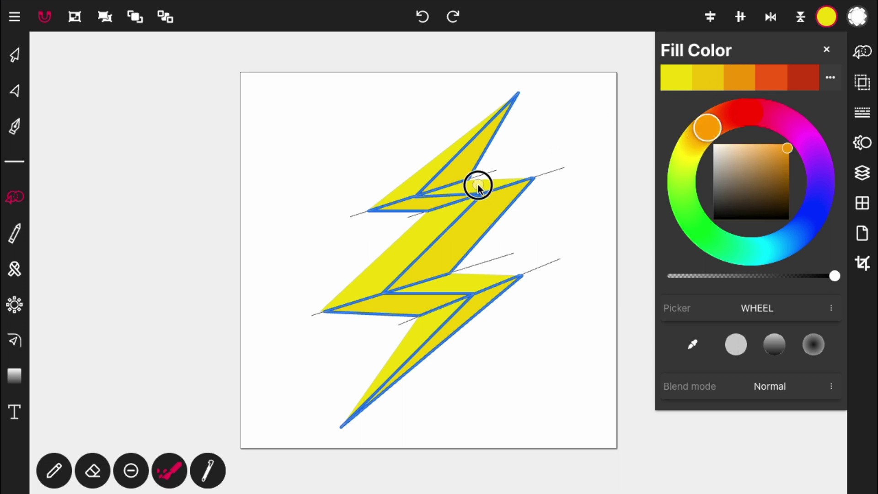
drag(478, 187, 477, 188)
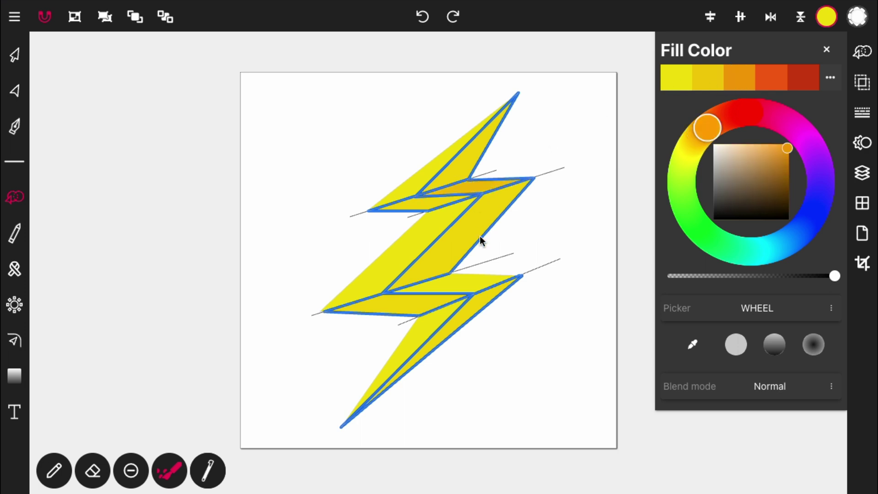
drag(469, 281, 458, 287)
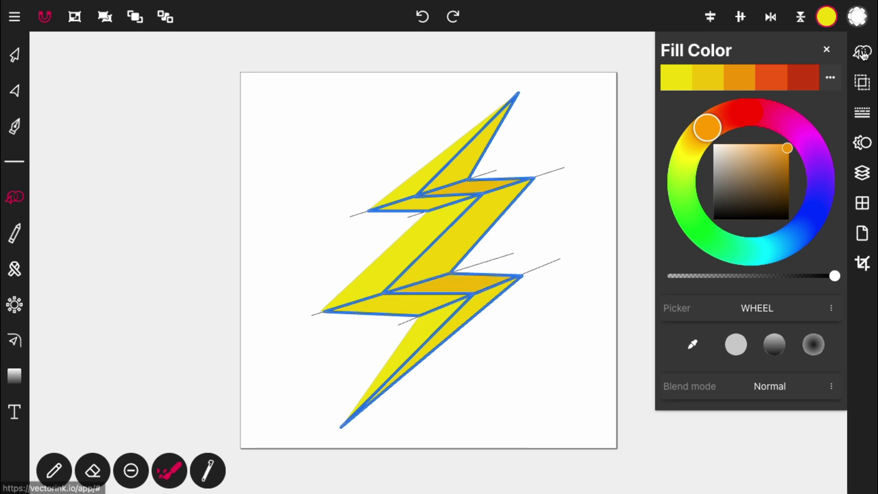
Step: Set the Path Builder Tool's Result option to Replace None
click(862, 53)
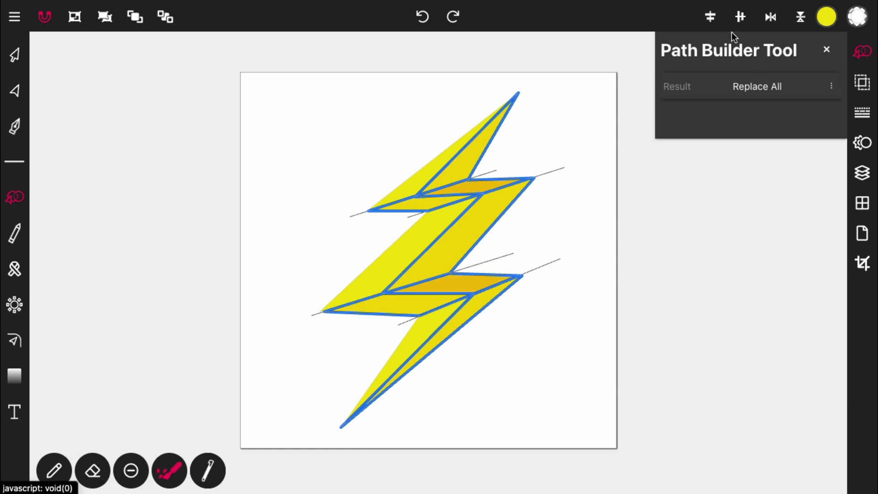
click(739, 90)
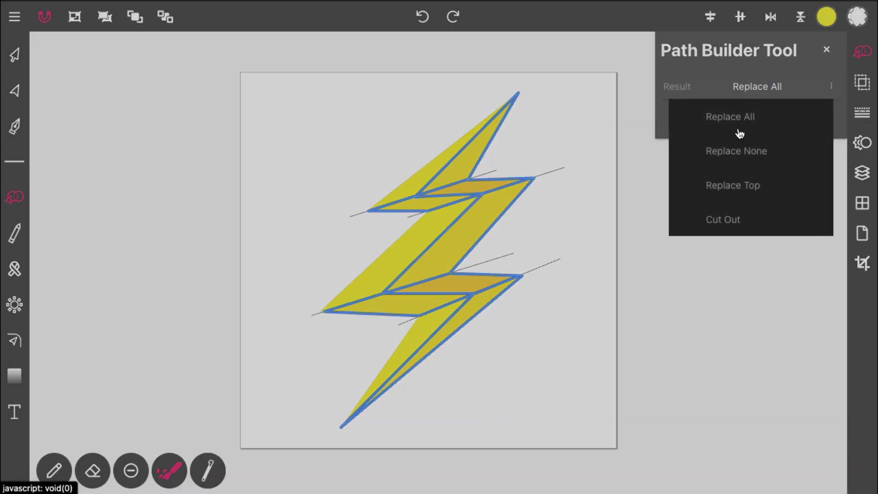
click(737, 152)
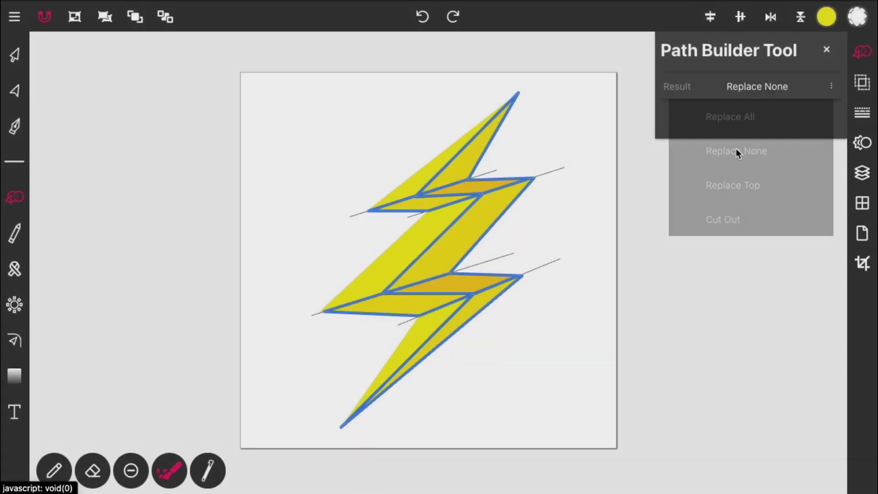
click(15, 55)
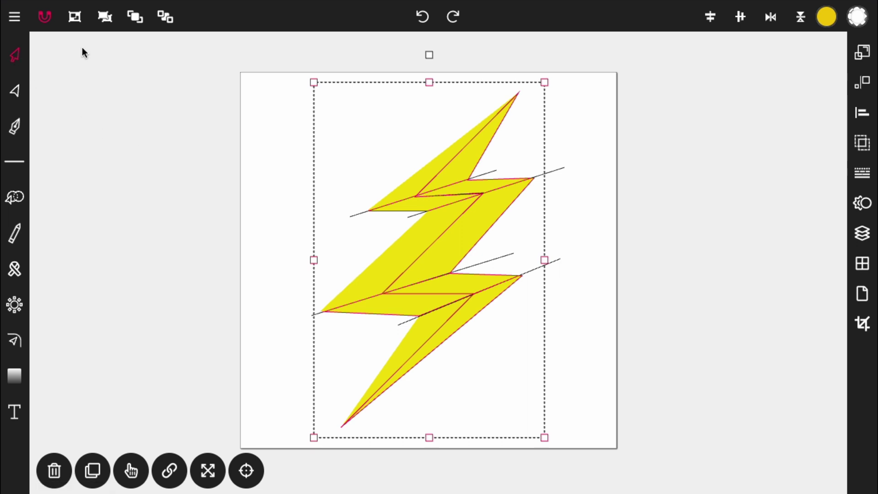
Step: Bring the coloured facets to front and delete the four leftover cutting lines
click(137, 17)
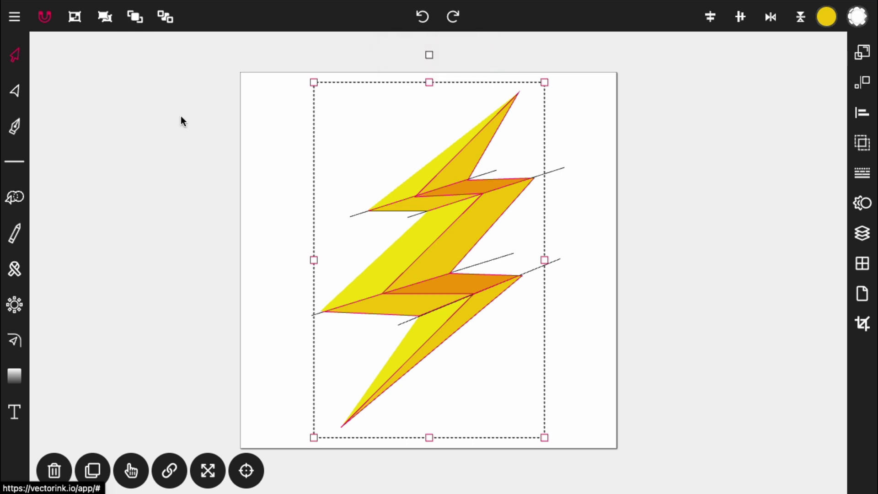
click(184, 129)
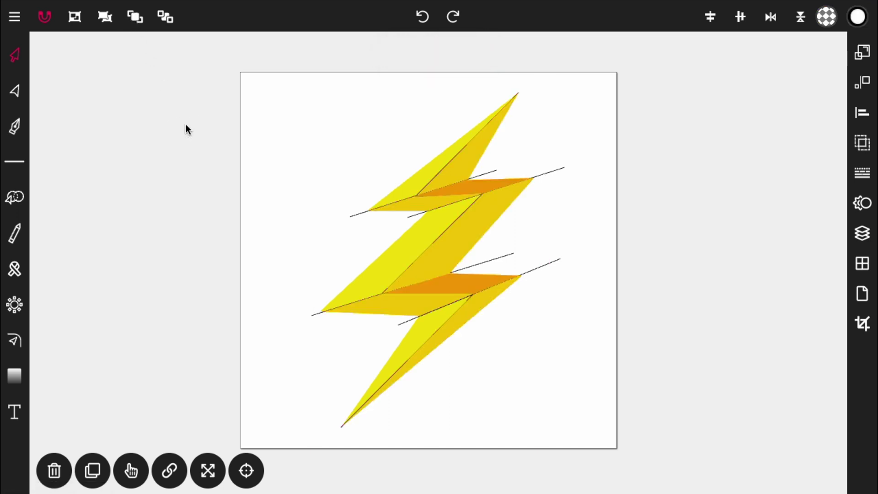
click(351, 218)
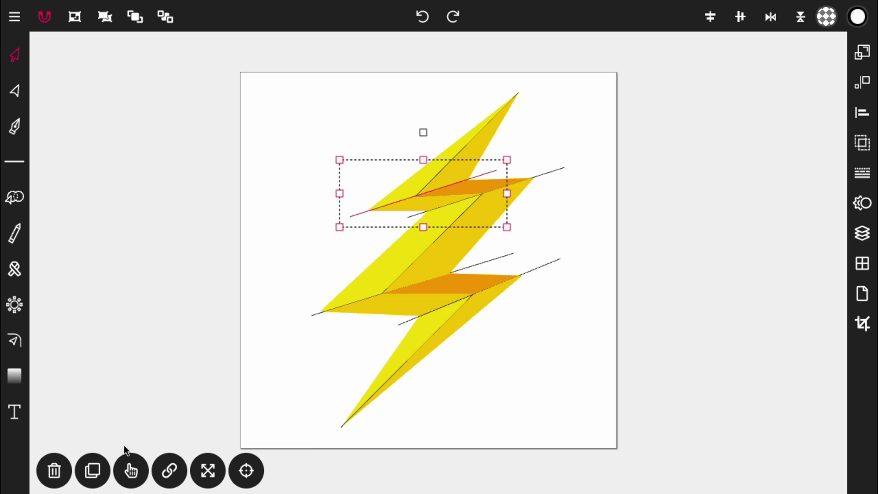
click(54, 470)
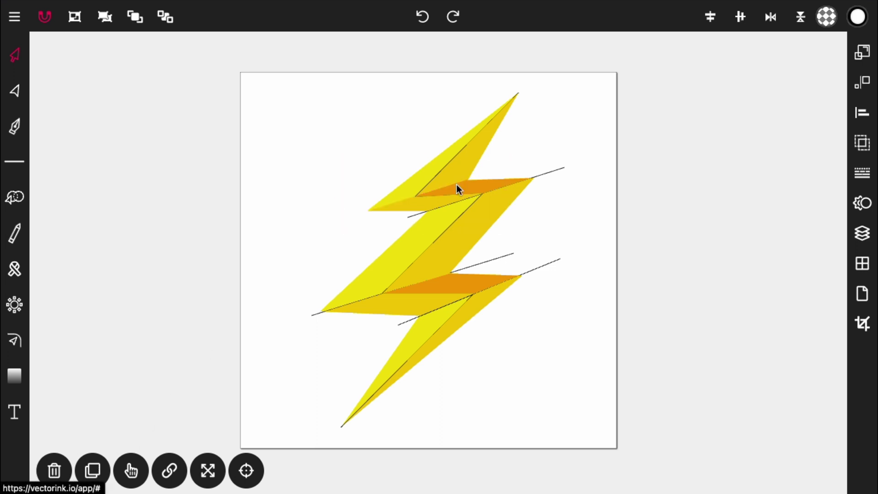
click(551, 171)
click(54, 470)
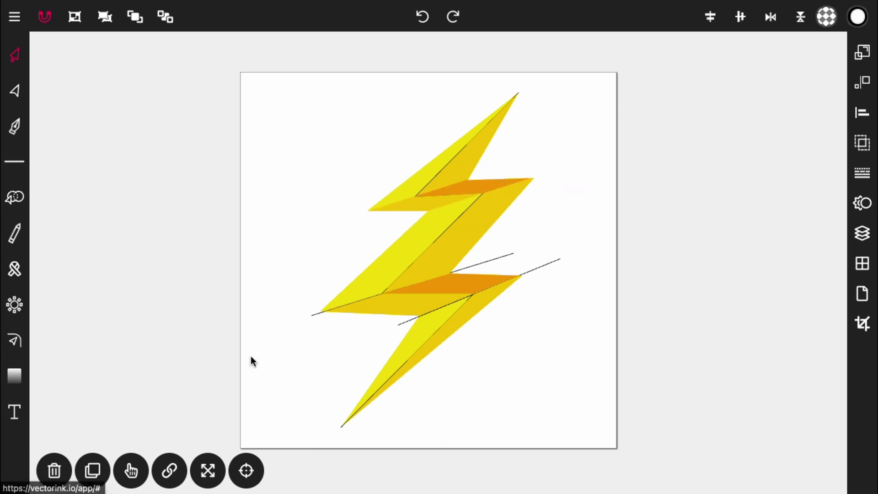
click(501, 260)
click(54, 469)
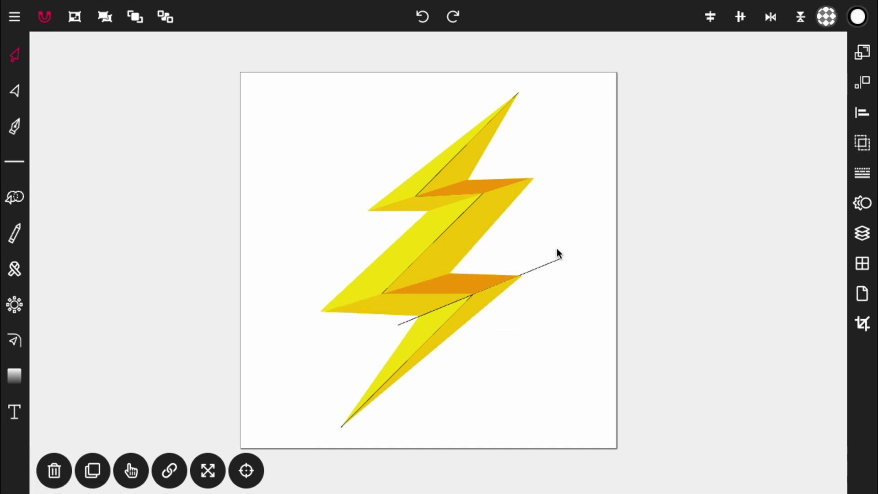
click(552, 261)
click(54, 470)
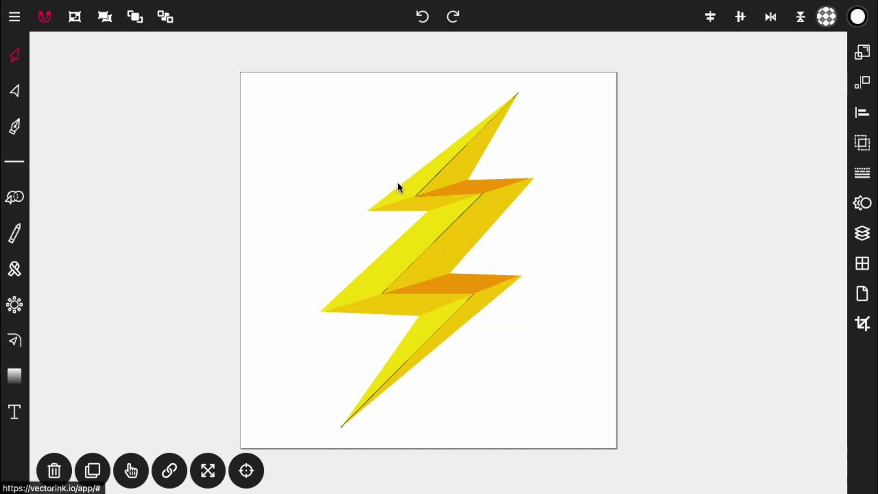
Step: Check that the top and bottom facets are separate pieces
click(518, 91)
click(597, 138)
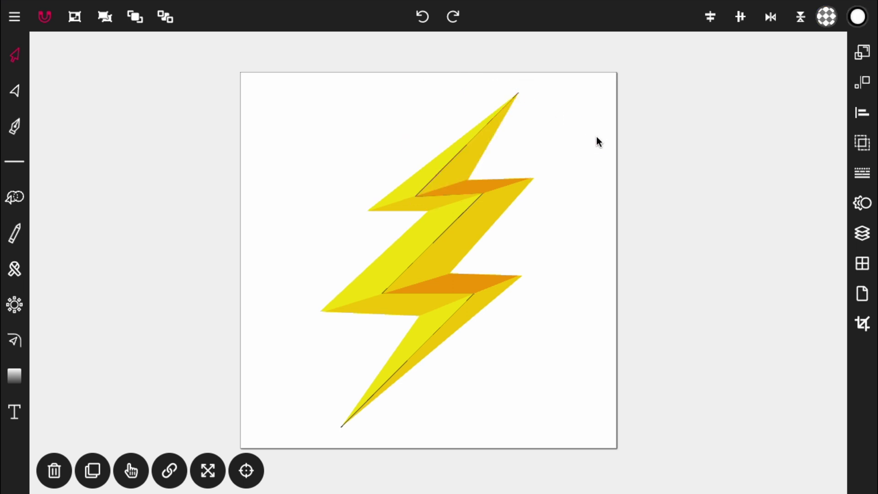
click(343, 426)
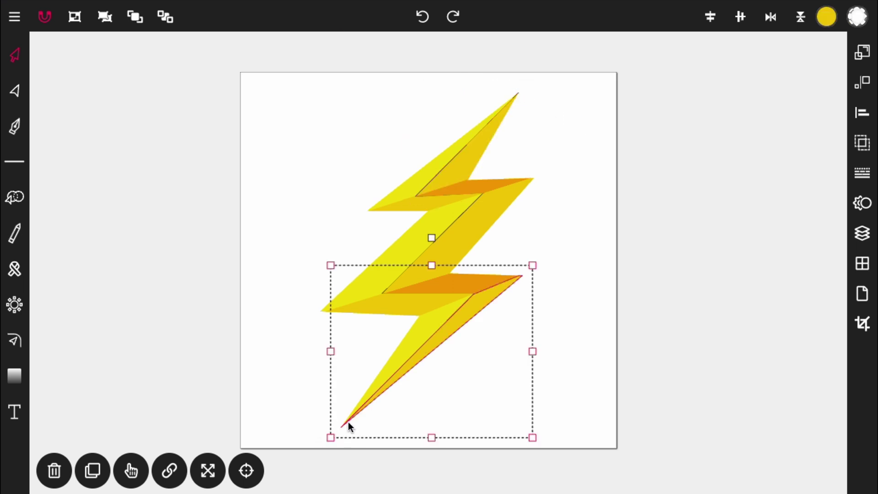
Step: Delete the thin outline Path row under layer1 in the Layers panel
click(656, 246)
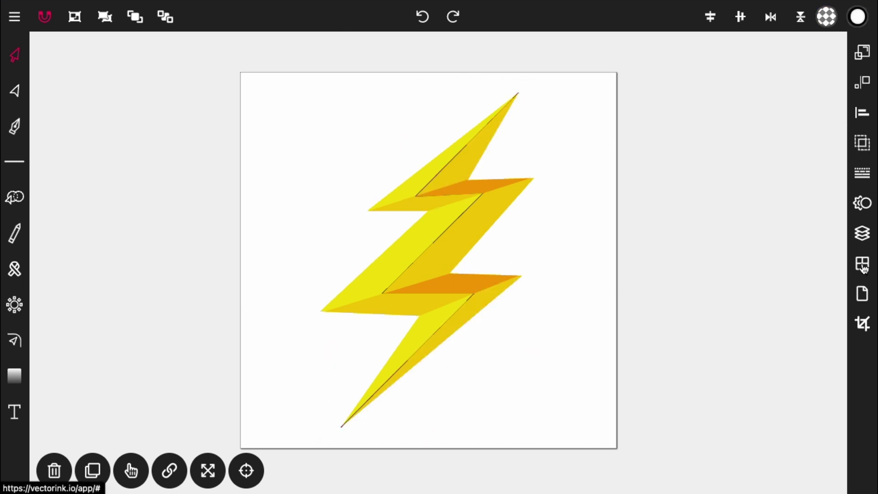
click(864, 233)
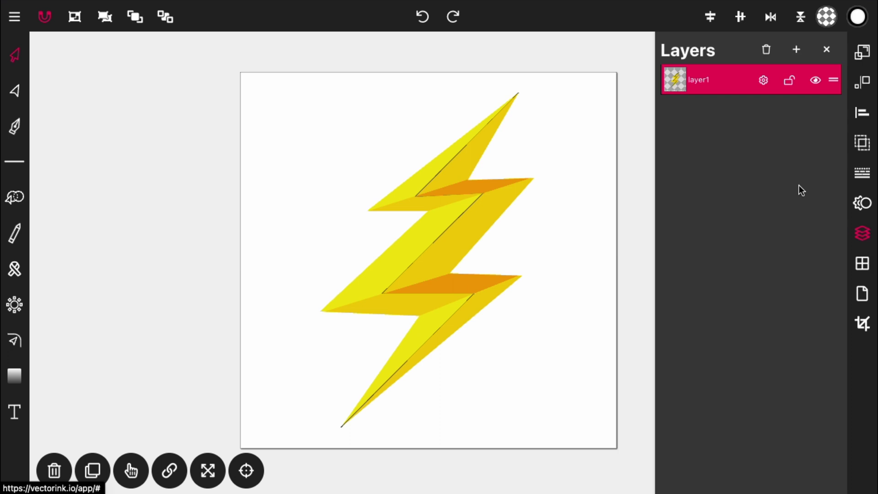
click(677, 82)
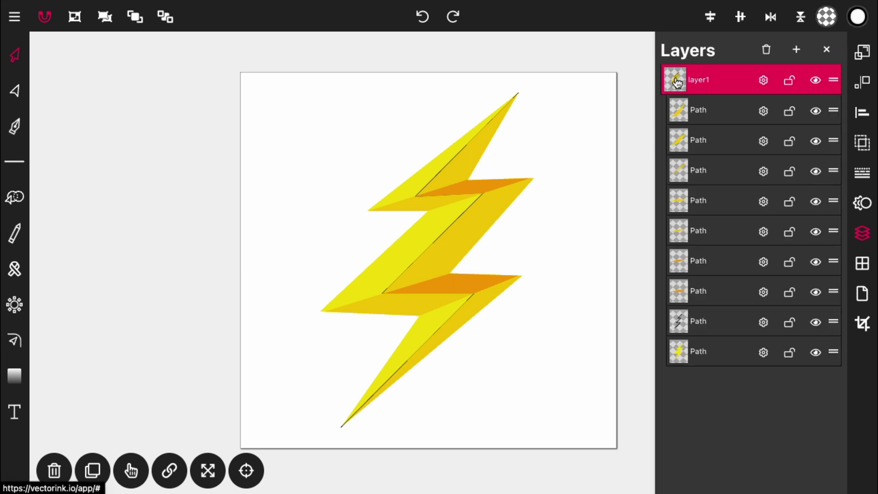
click(733, 328)
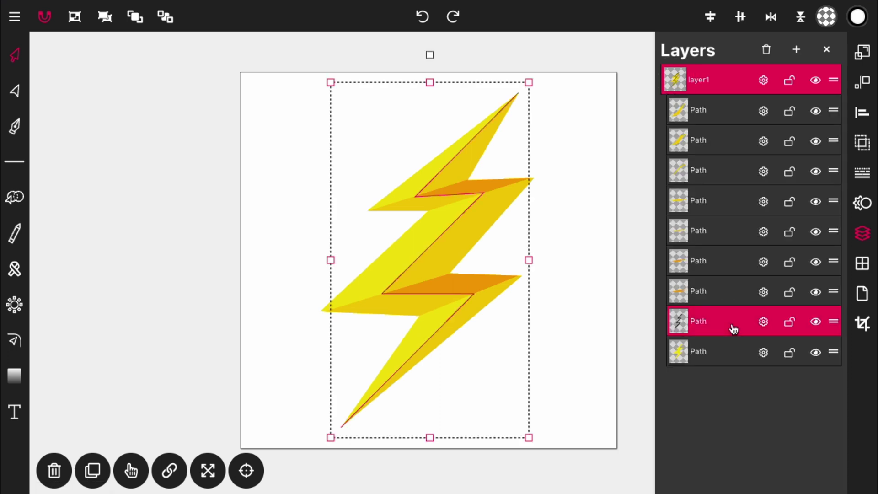
click(60, 469)
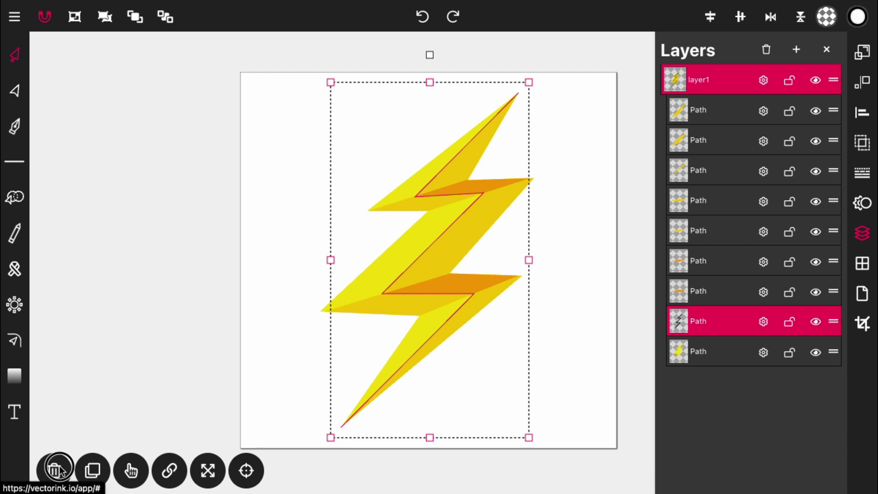
click(826, 50)
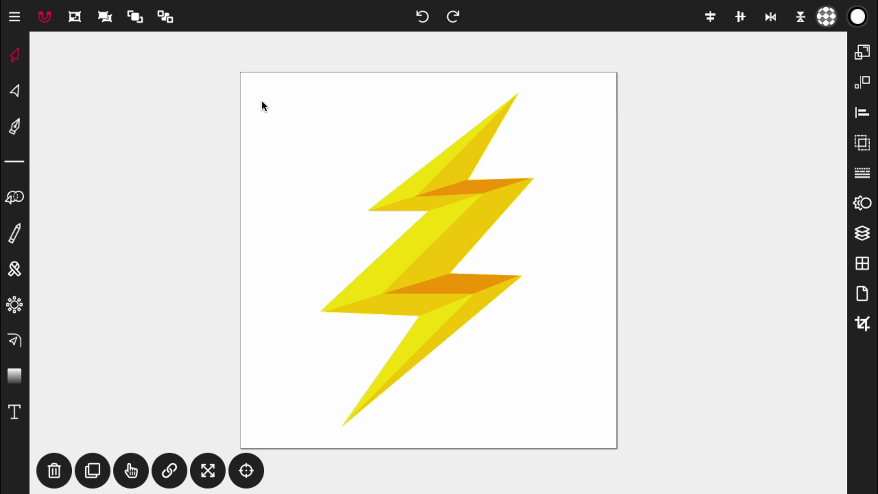
Step: Select all the bolt facets and scale them down from the corner toward the page centre
drag(262, 72, 633, 450)
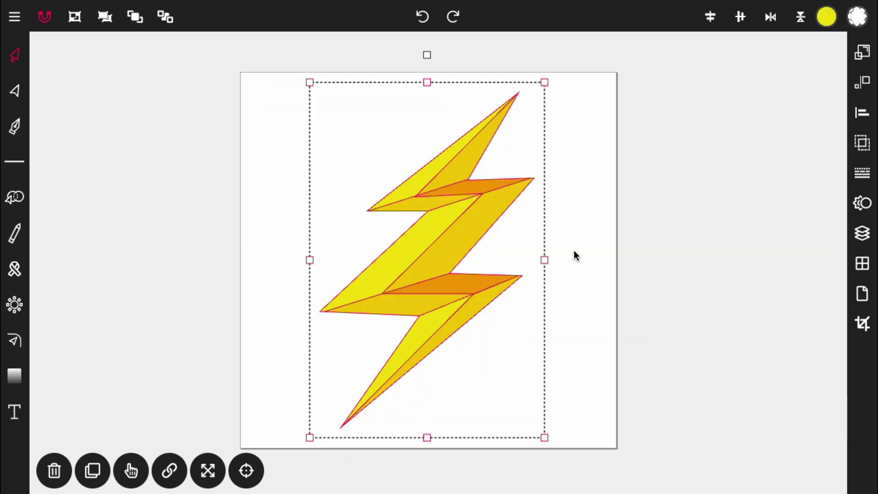
click(544, 83)
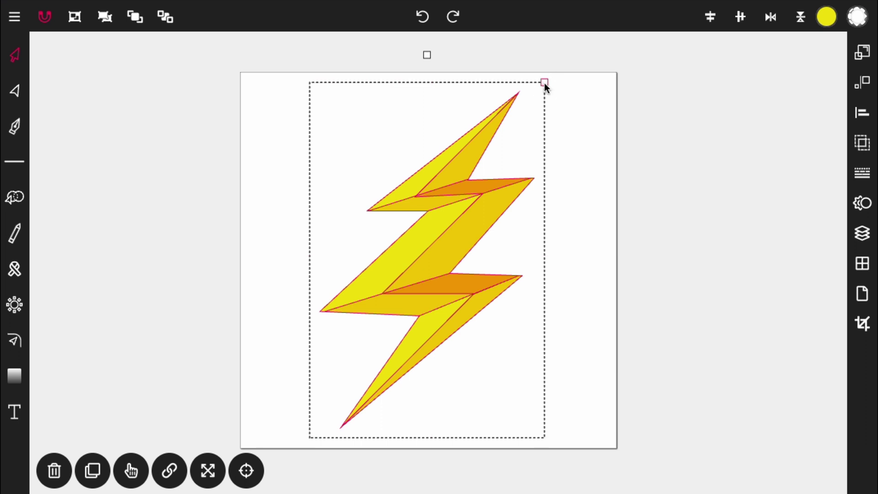
drag(544, 83, 398, 201)
click(588, 221)
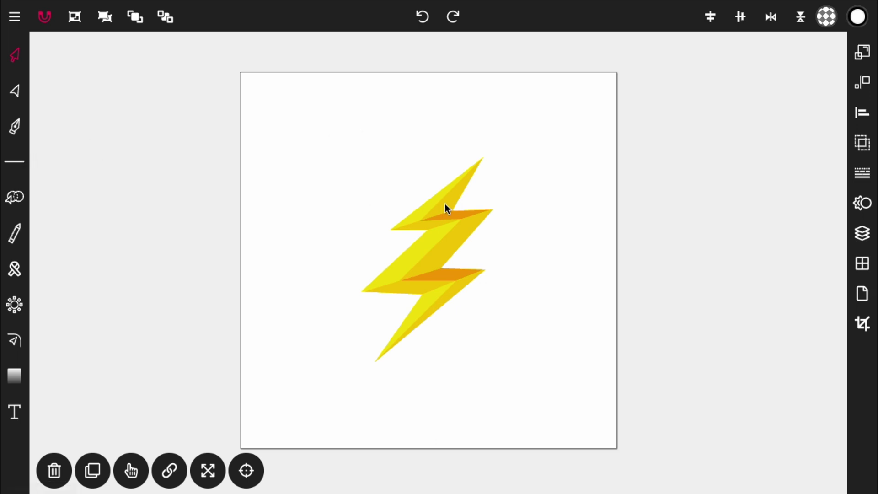
Step: Draw a constrained, perfectly round circle over the lightning bolt with the Circle tool
click(16, 162)
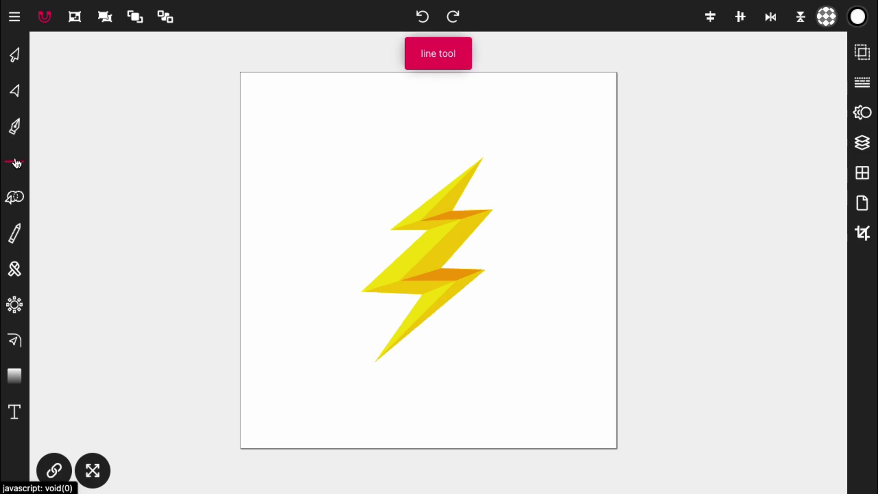
click(16, 162)
click(50, 125)
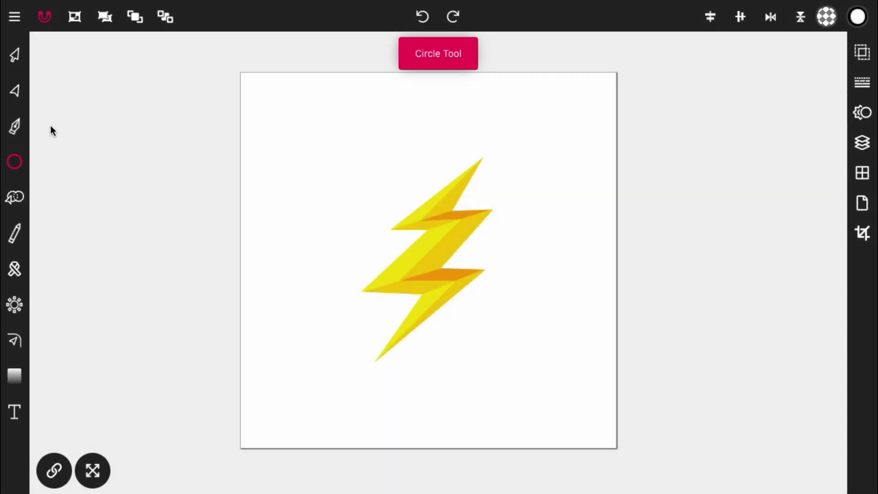
click(55, 470)
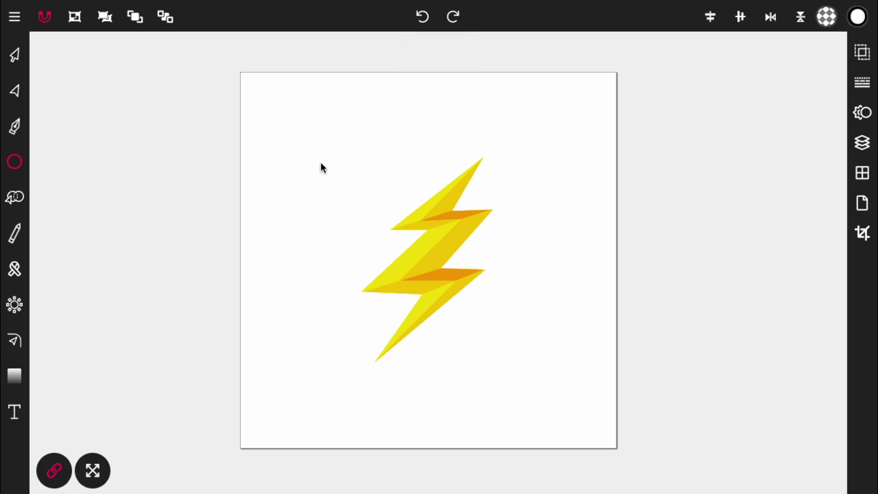
drag(328, 152, 536, 267)
Step: Centre the circle horizontally and vertically on the page and shrink it slightly around the bolt
click(15, 55)
click(710, 17)
click(740, 18)
drag(545, 143, 505, 170)
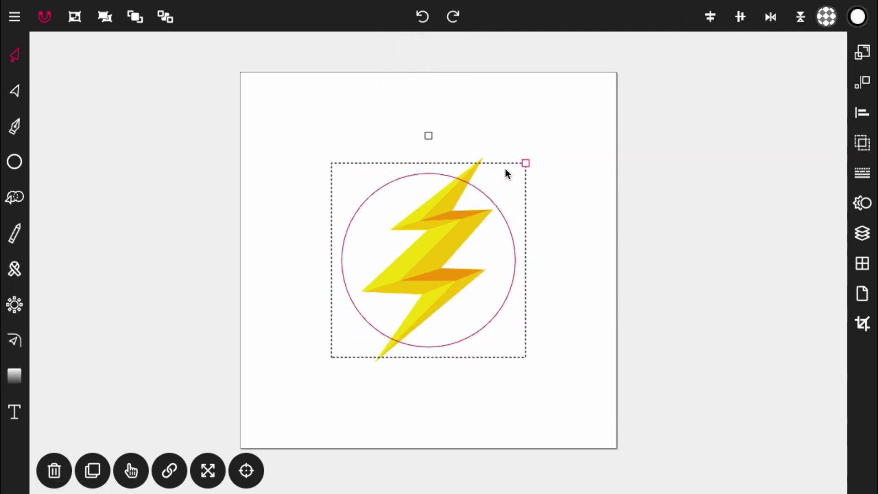
drag(524, 163, 524, 162)
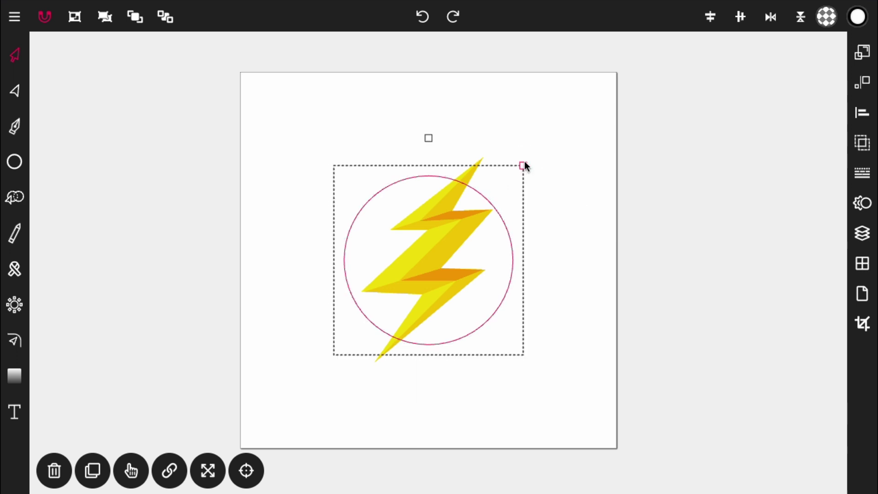
Step: Make the circle's white fill fully opaque and set its outline colour to orange
click(825, 18)
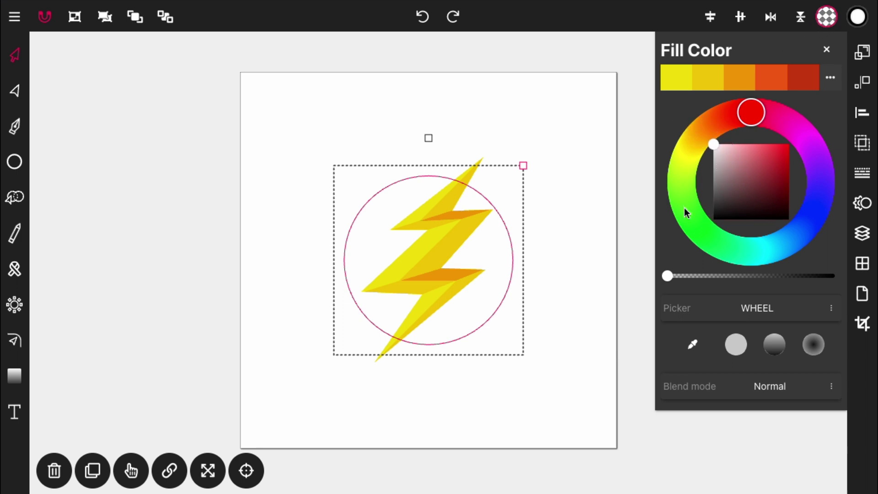
drag(667, 276, 871, 274)
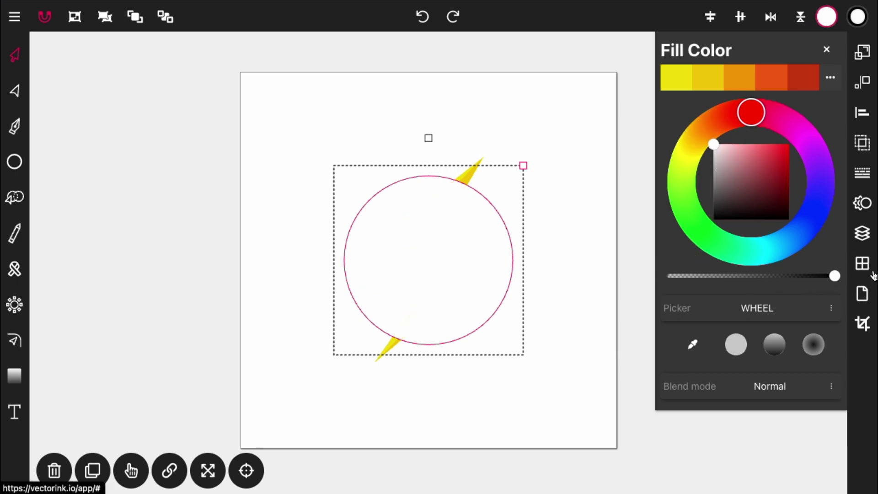
click(858, 22)
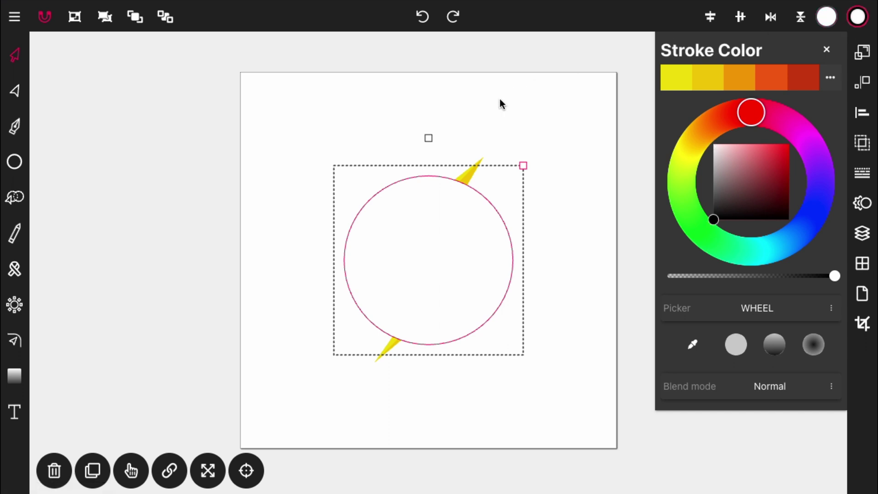
click(769, 78)
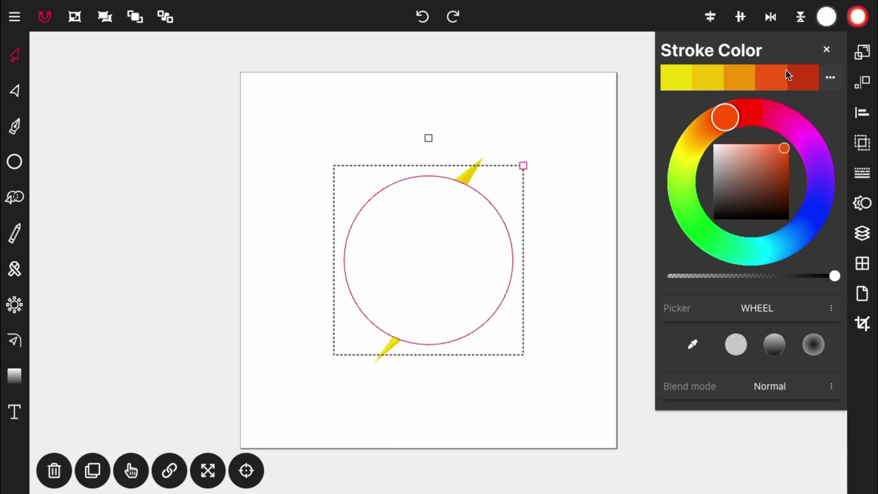
Step: Raise the circle's stroke width to 16 for a thick ring
click(863, 173)
click(825, 84)
click(825, 83)
click(825, 84)
click(825, 84)
click(824, 84)
click(825, 83)
click(824, 83)
click(824, 83)
click(824, 83)
click(824, 83)
click(825, 83)
click(824, 83)
click(824, 83)
click(824, 83)
click(824, 83)
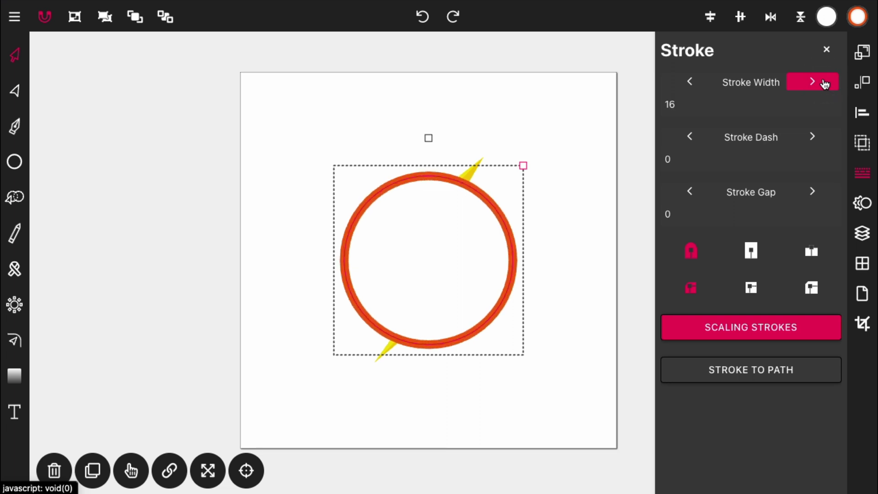
Step: Send the white-and-orange circle to the back, behind the lightning bolt
click(584, 218)
click(376, 244)
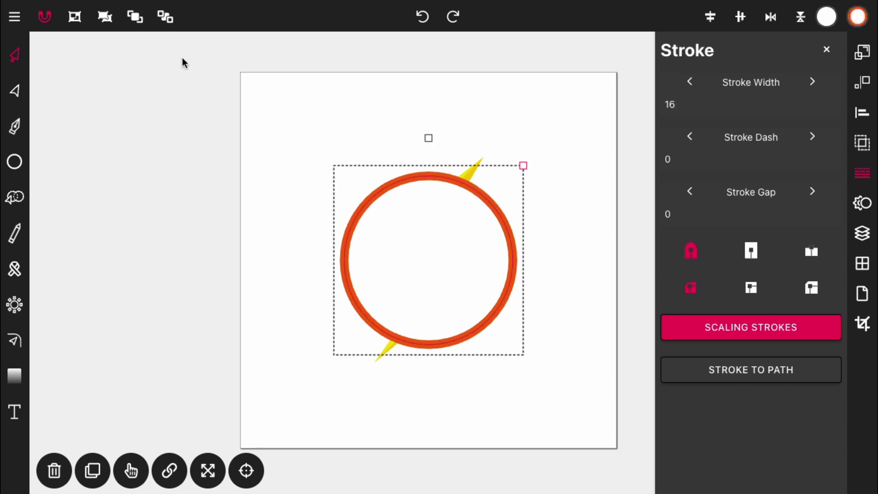
click(168, 24)
click(215, 163)
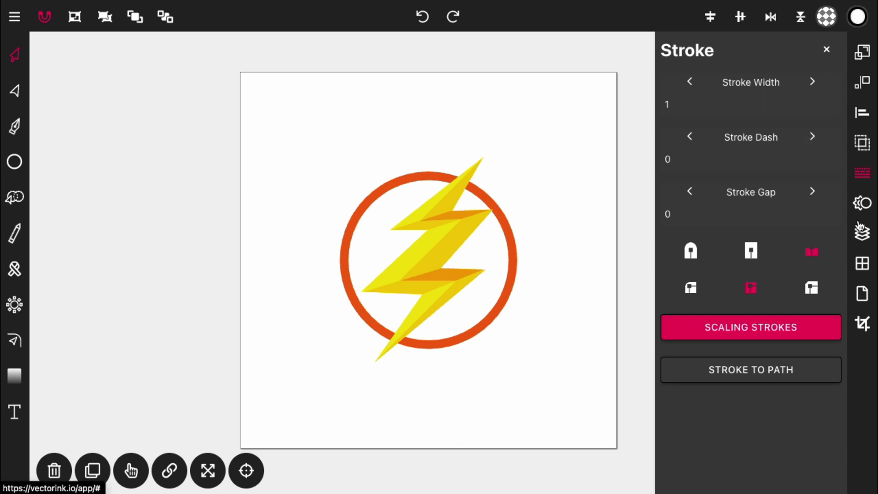
click(863, 297)
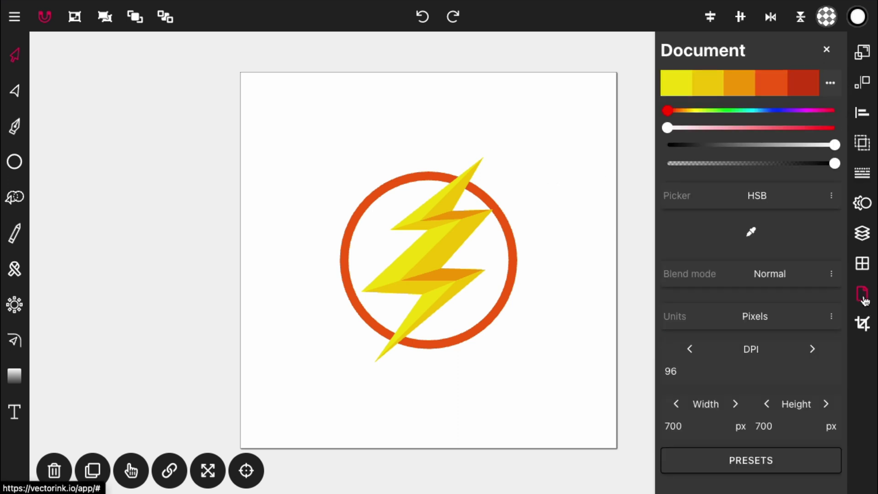
Step: Fill the page background with dark red and recolour the circle's ring a lighter golden orange
click(807, 86)
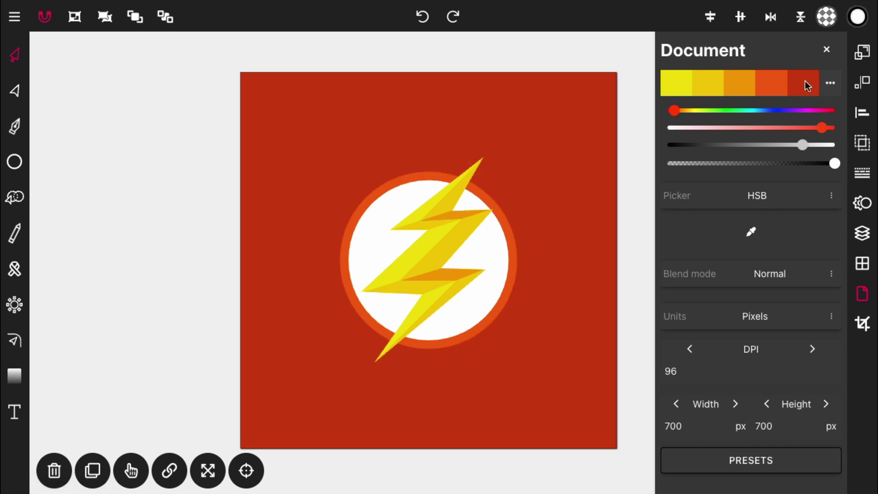
click(826, 51)
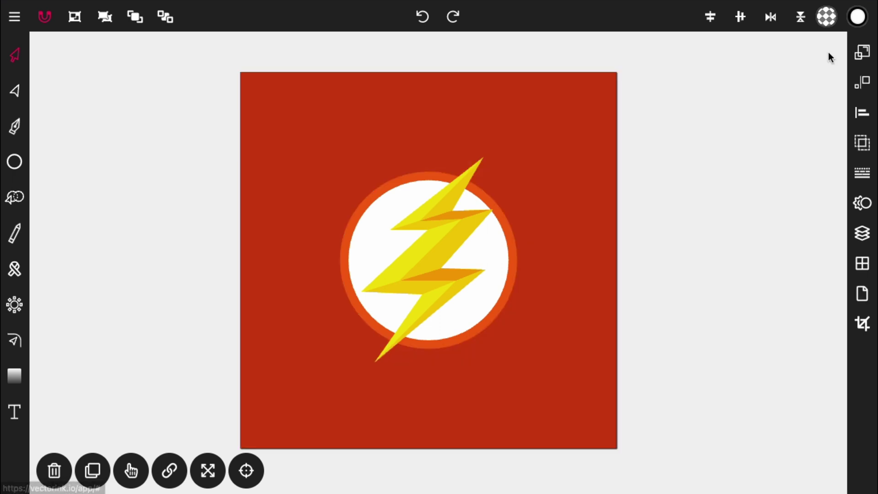
click(508, 263)
click(857, 16)
click(747, 74)
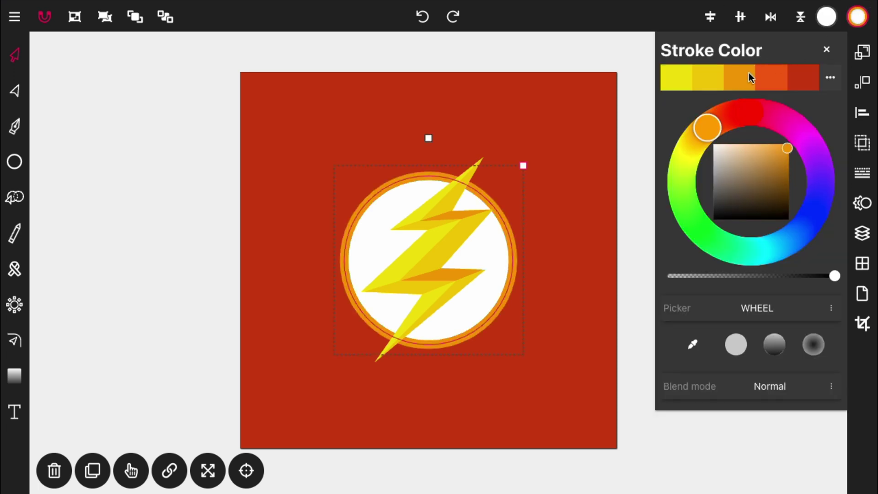
click(646, 121)
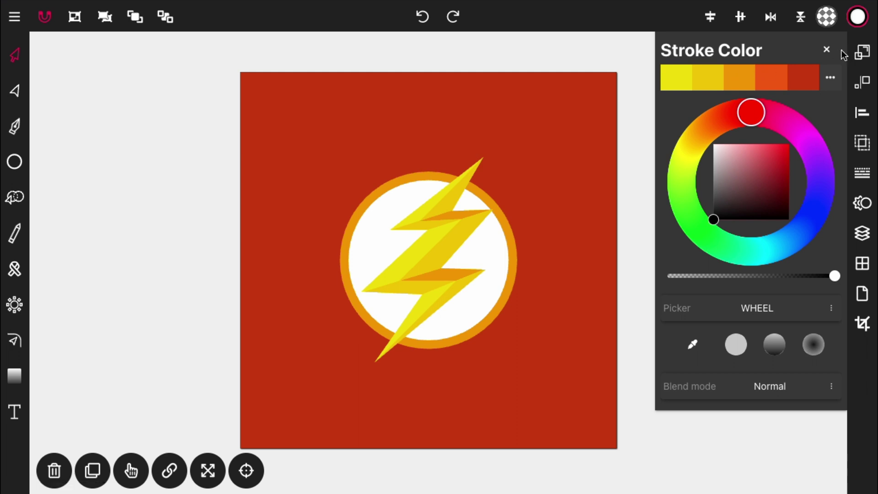
click(827, 50)
click(825, 50)
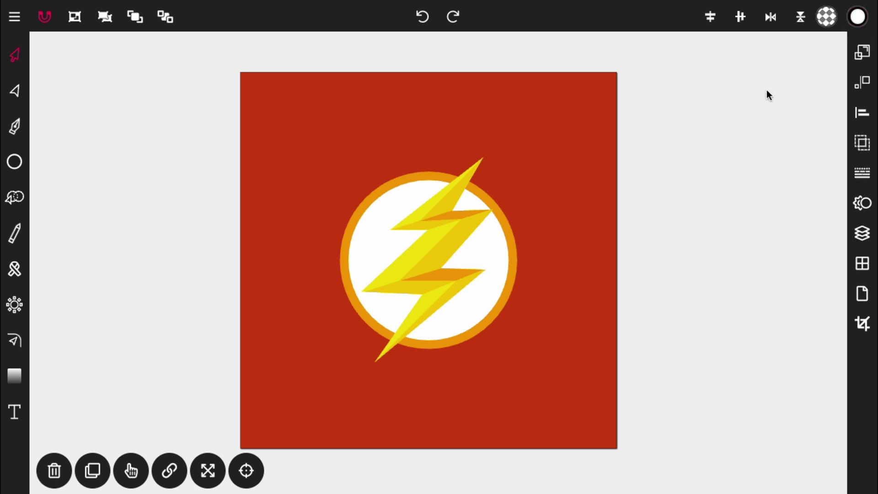